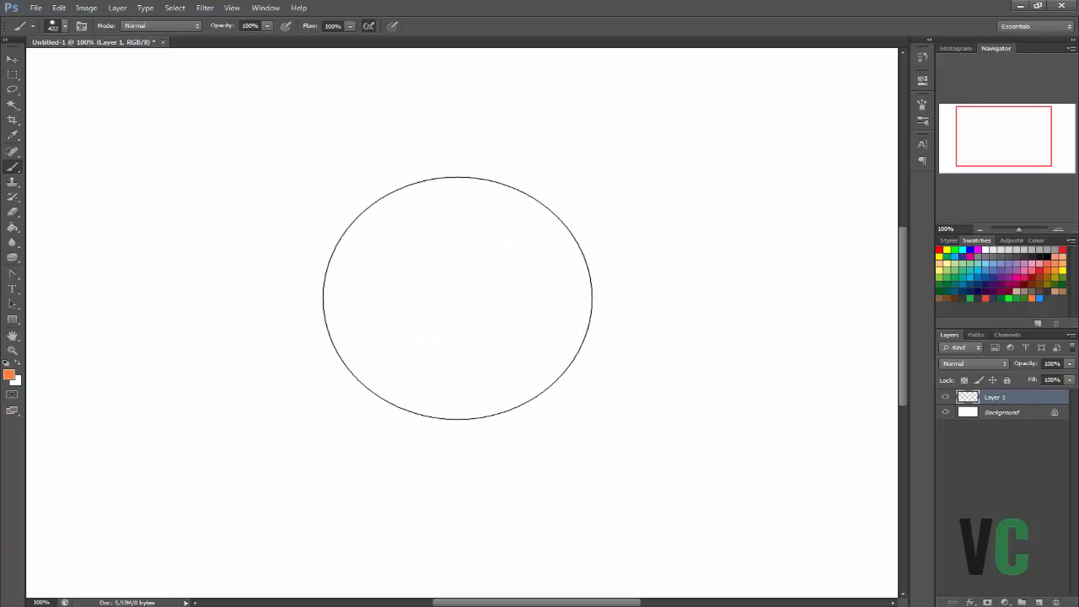
# Choose the 19 px hard round brush preset at the end of the preset list and open its brush settings.
pyautogui.click(922, 121)
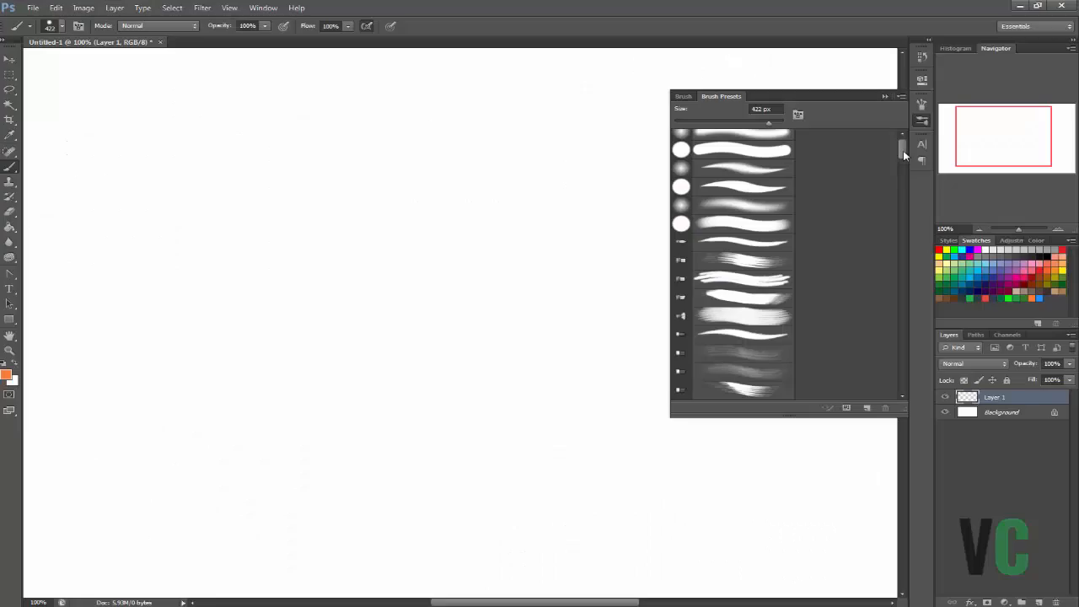
pyautogui.click(762, 193)
pyautogui.moveTo(429, 251)
pyautogui.mouseDown()
pyautogui.moveTo(570, 388)
pyautogui.moveTo(582, 289)
pyautogui.mouseUp()
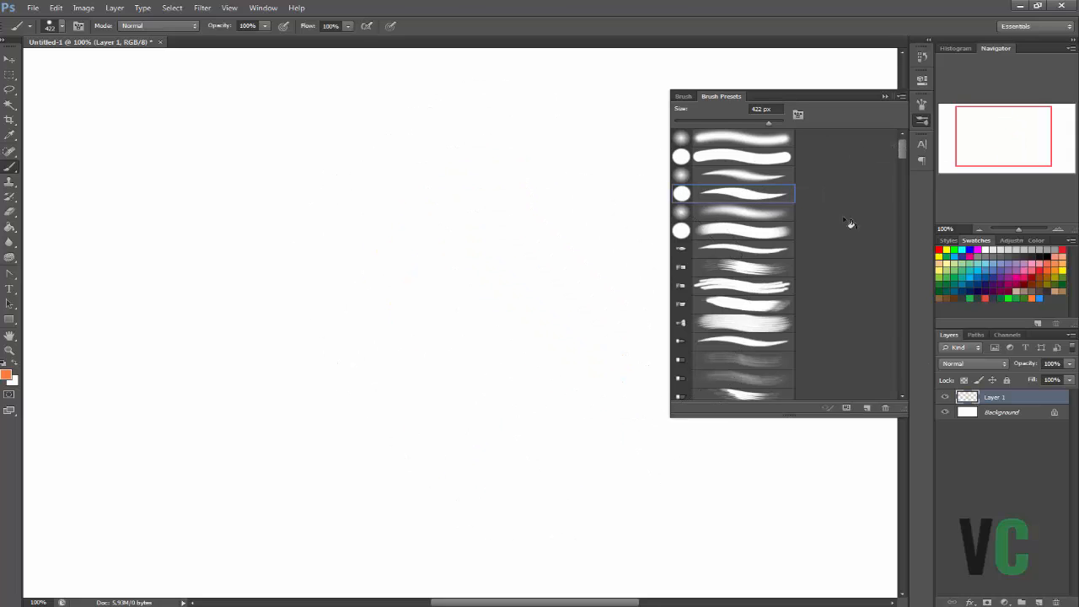
pyautogui.moveTo(898, 153); pyautogui.dragTo(900, 384)
pyautogui.click(734, 391)
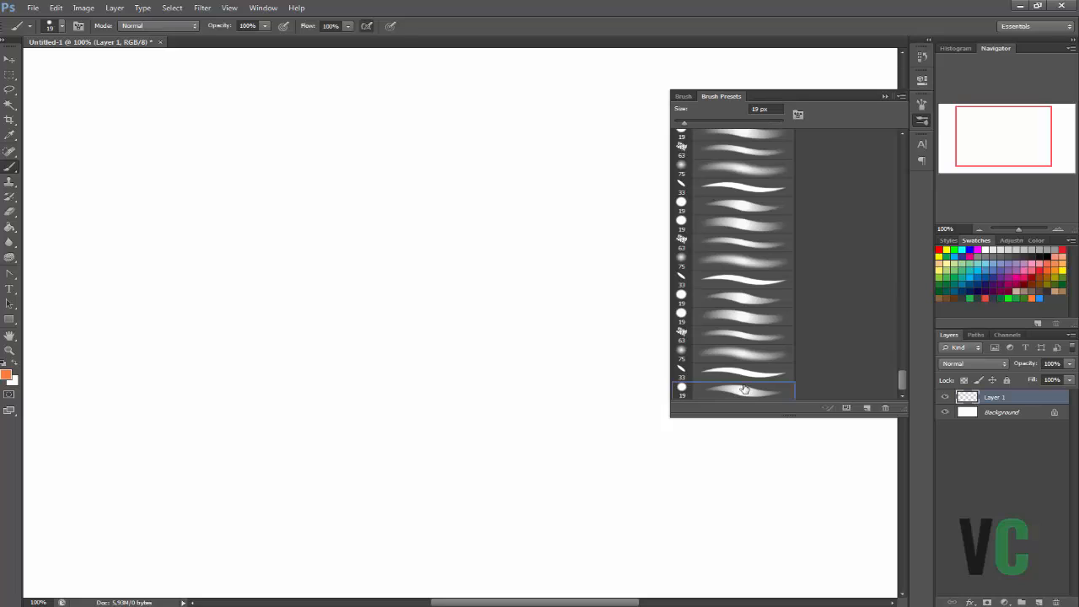
pyautogui.click(683, 97)
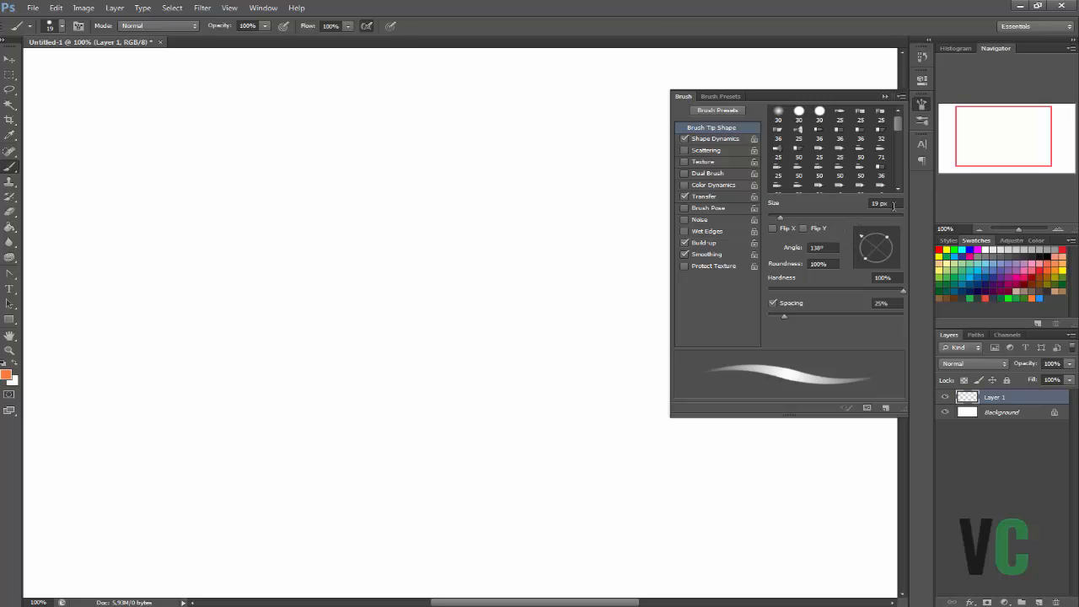
# Examine the Shape Dynamics settings of the selected brush and compare them with the preset list.
pyautogui.click(263, 8)
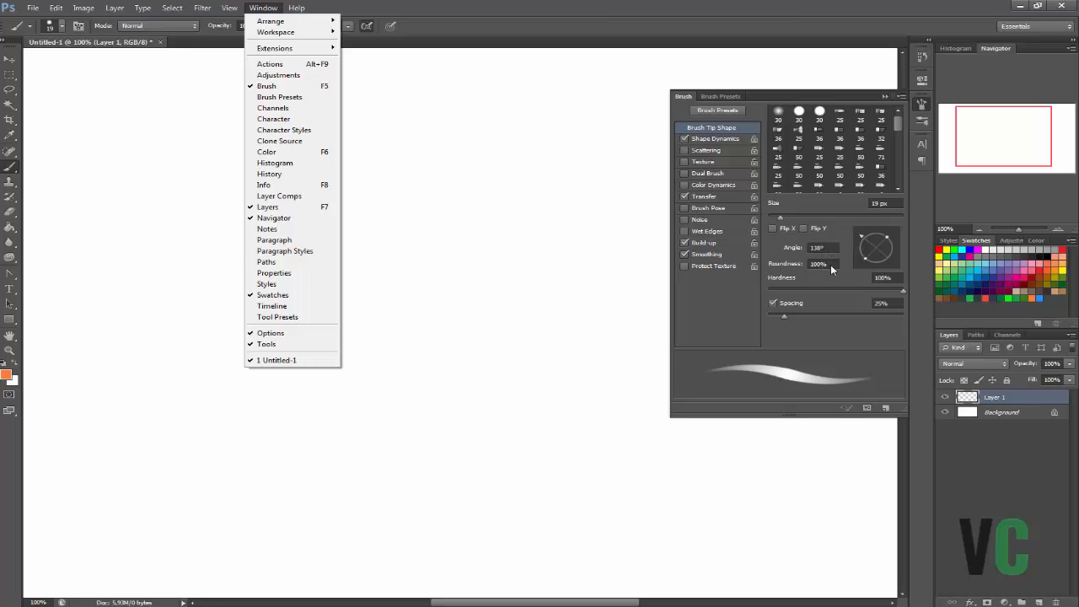
pyautogui.click(725, 139)
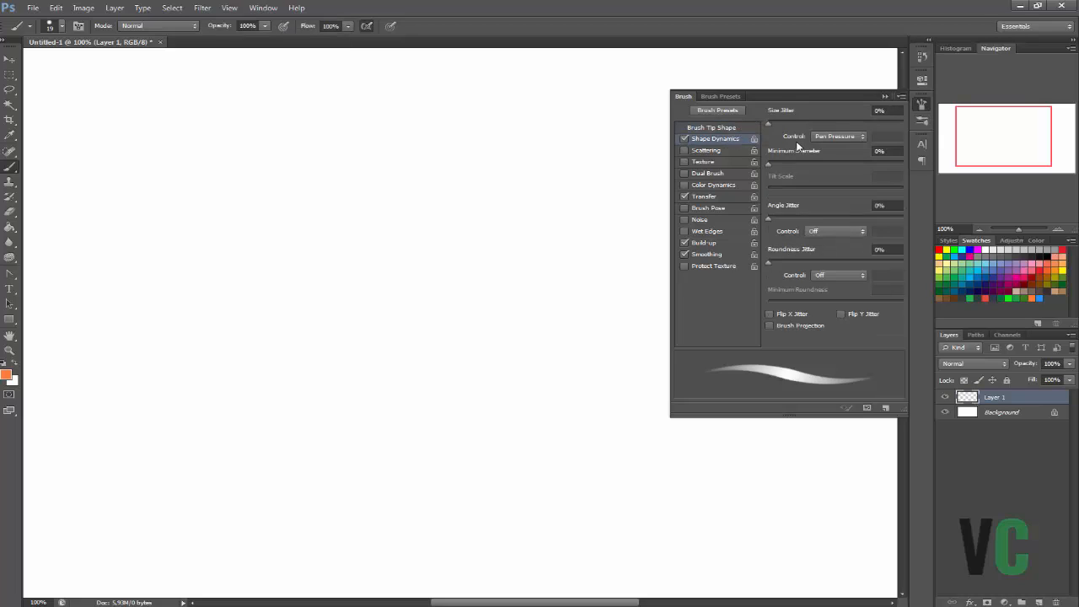
pyautogui.moveTo(768, 124)
pyautogui.mouseDown()
pyautogui.moveTo(809, 124)
pyautogui.moveTo(752, 122)
pyautogui.mouseUp()
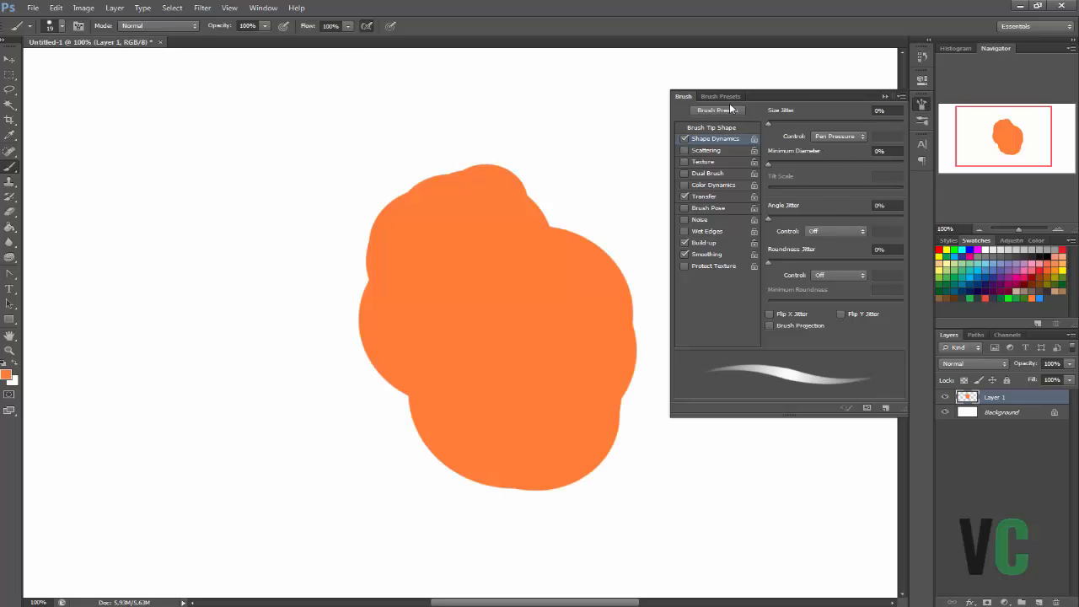
pyautogui.click(734, 110)
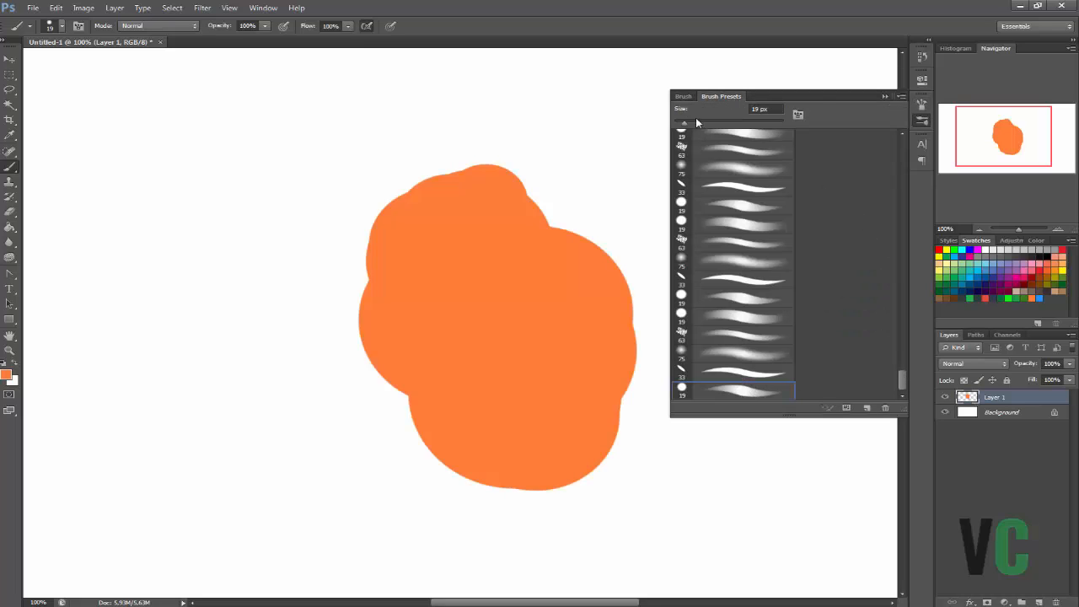
pyautogui.click(685, 97)
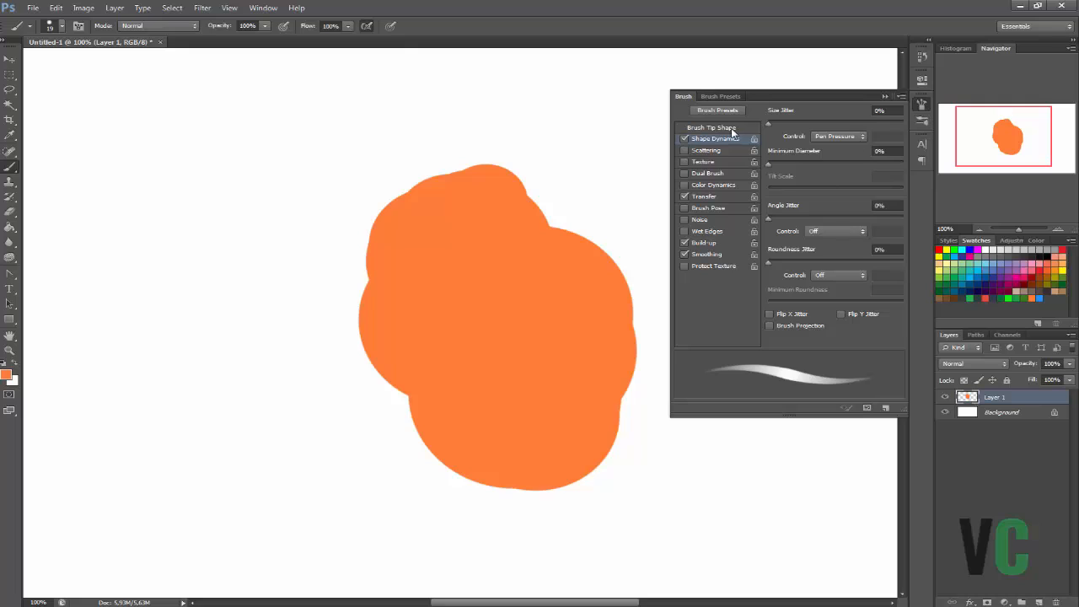
# Turn off Shape Dynamics for the brush and paint a curved orange test stroke above and to the right of the blob.
pyautogui.click(685, 140)
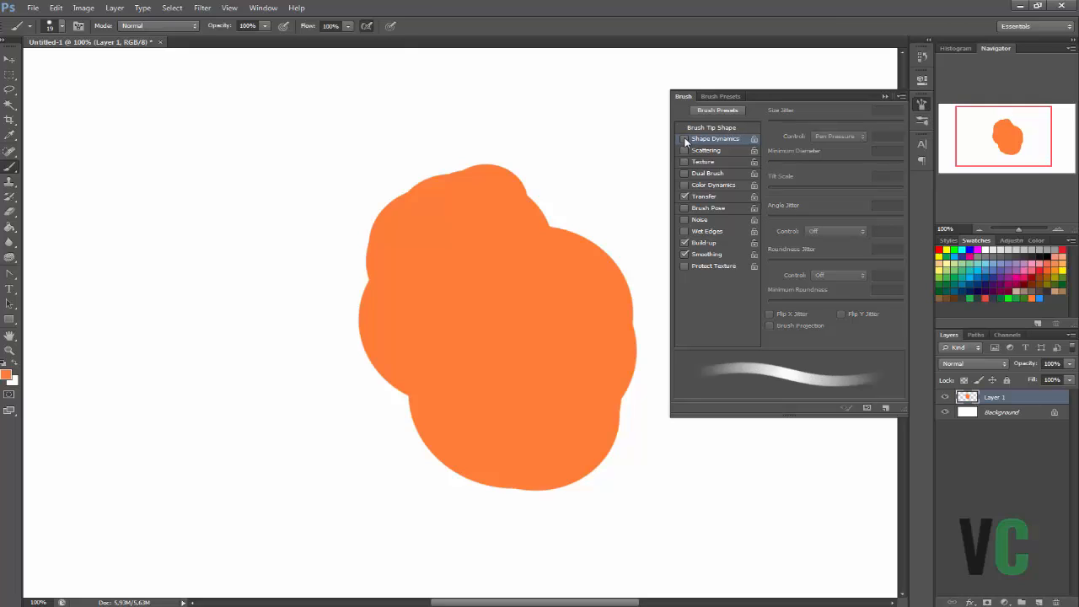
pyautogui.click(684, 141)
pyautogui.click(683, 142)
pyautogui.click(685, 141)
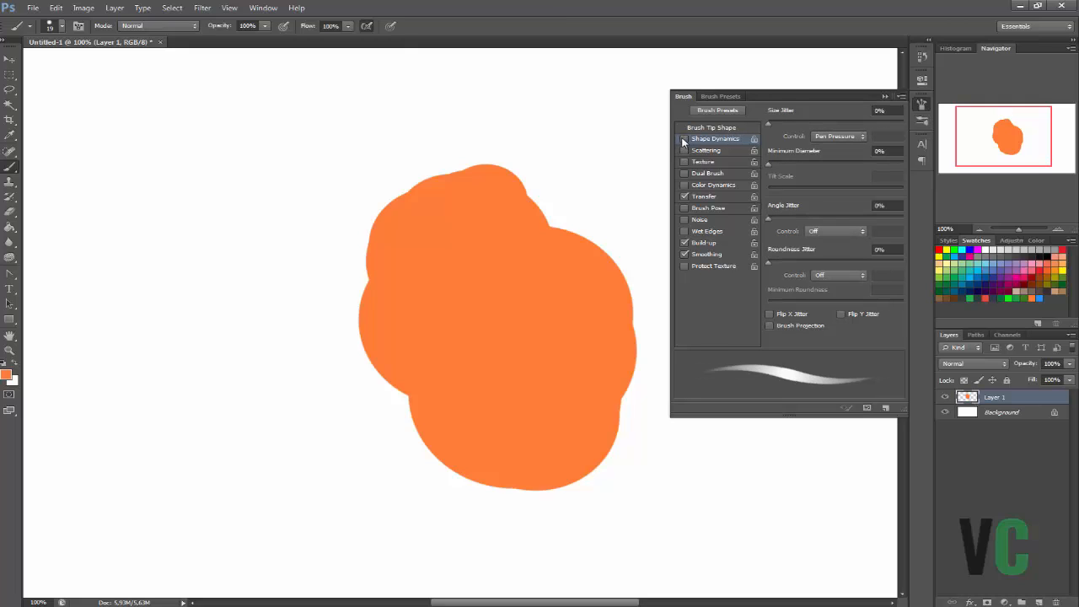
pyautogui.click(684, 141)
pyautogui.click(684, 139)
pyautogui.click(684, 140)
pyautogui.moveTo(581, 100); pyautogui.dragTo(630, 178)
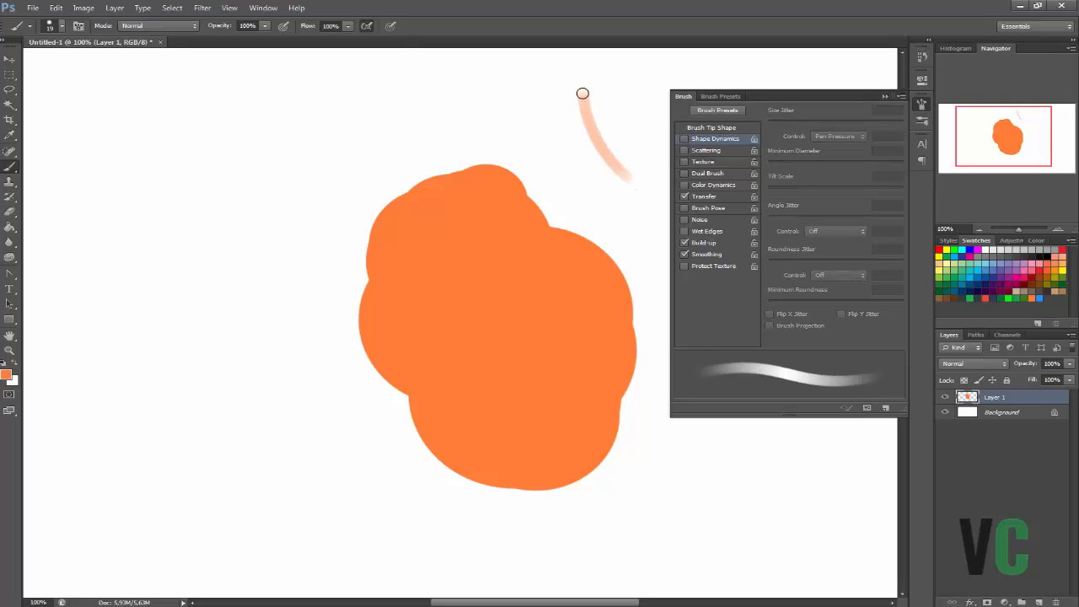
# Turn on Shape Dynamics and paint one tapered test stroke on each side of the uniform stroke.
pyautogui.click(684, 138)
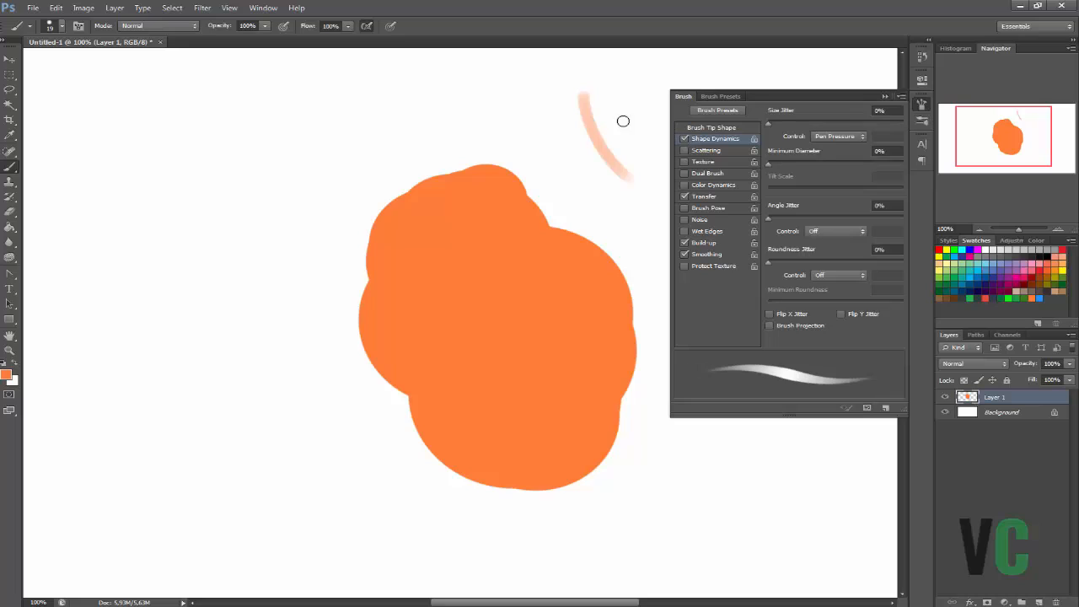
pyautogui.moveTo(604, 87); pyautogui.dragTo(649, 159)
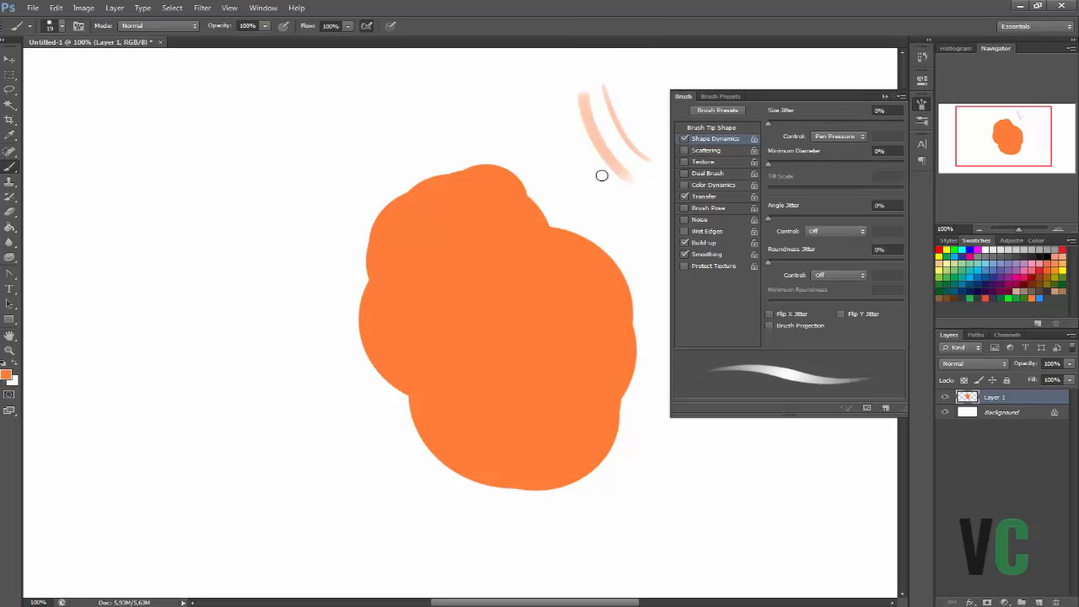
pyautogui.moveTo(565, 97); pyautogui.dragTo(605, 196)
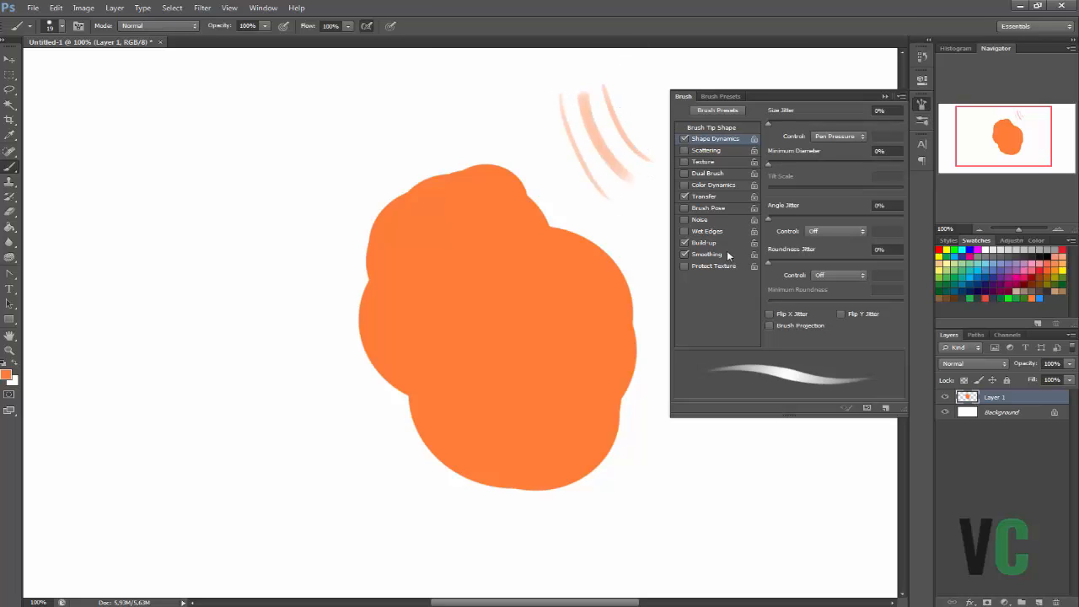
# Paint another comparison stroke right of the others with Shape Dynamics off, and re-enable Shape Dynamics.
pyautogui.click(684, 138)
pyautogui.moveTo(615, 76); pyautogui.dragTo(662, 151)
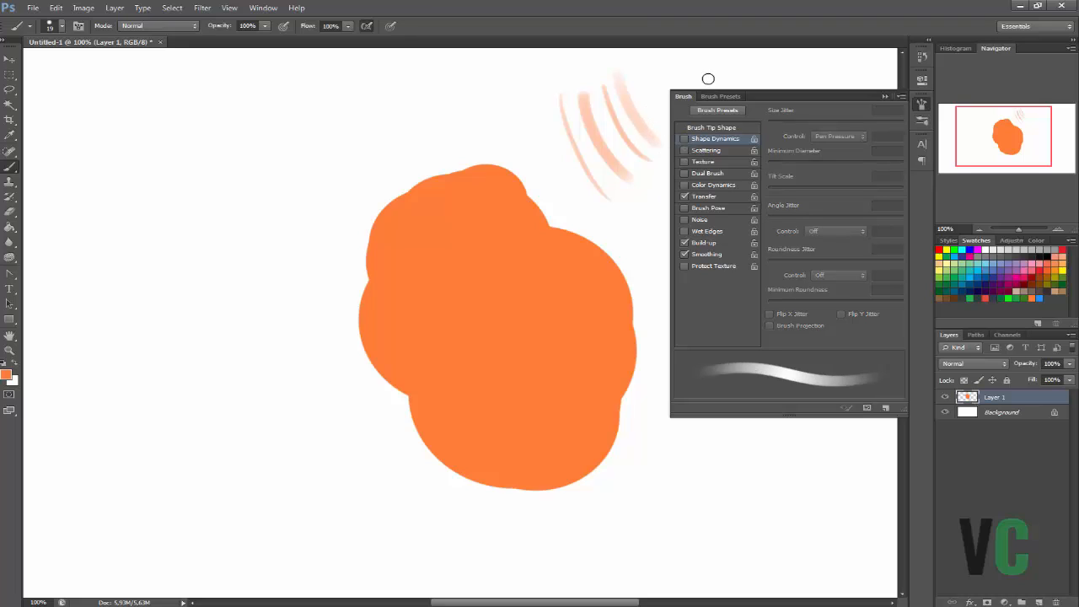
pyautogui.click(685, 138)
# Turn off Transfer for the brush and paint a solid orange stroke between the faint strokes and the blob.
pyautogui.click(715, 195)
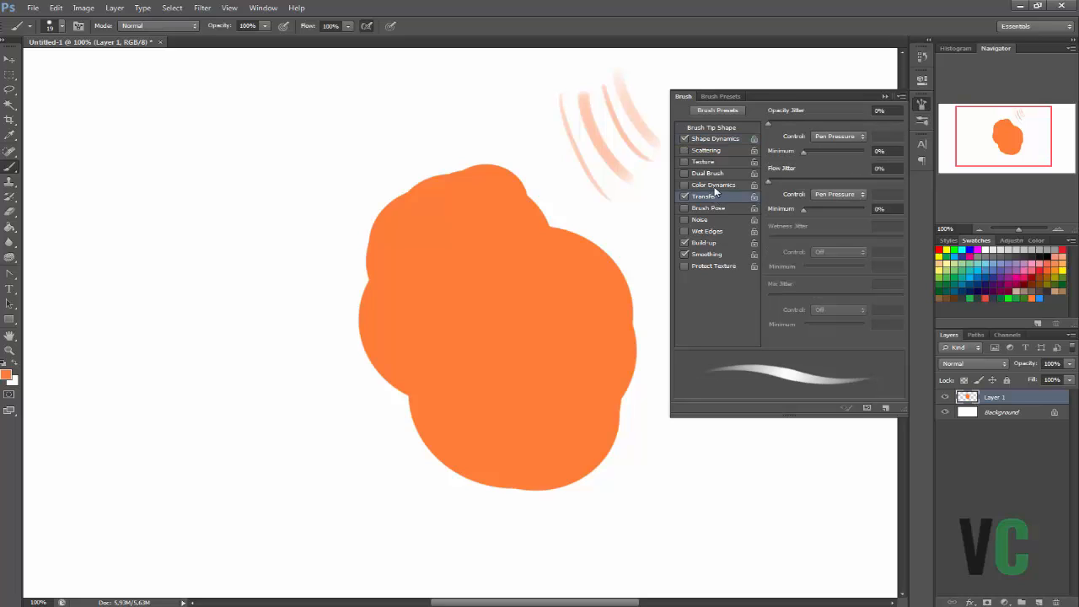
pyautogui.click(685, 196)
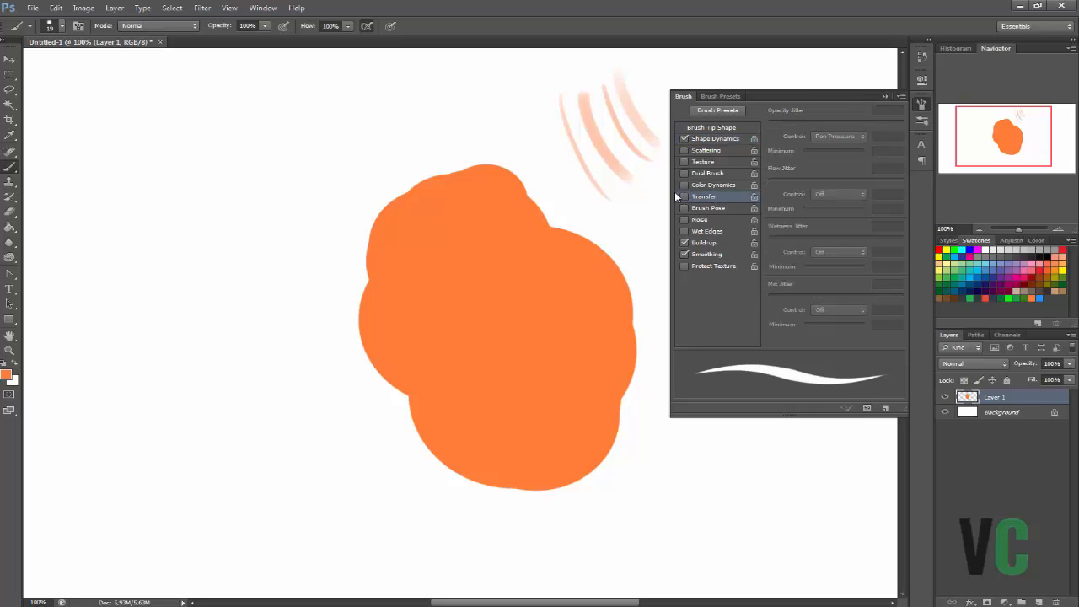
pyautogui.click(684, 197)
pyautogui.click(685, 197)
pyautogui.click(684, 196)
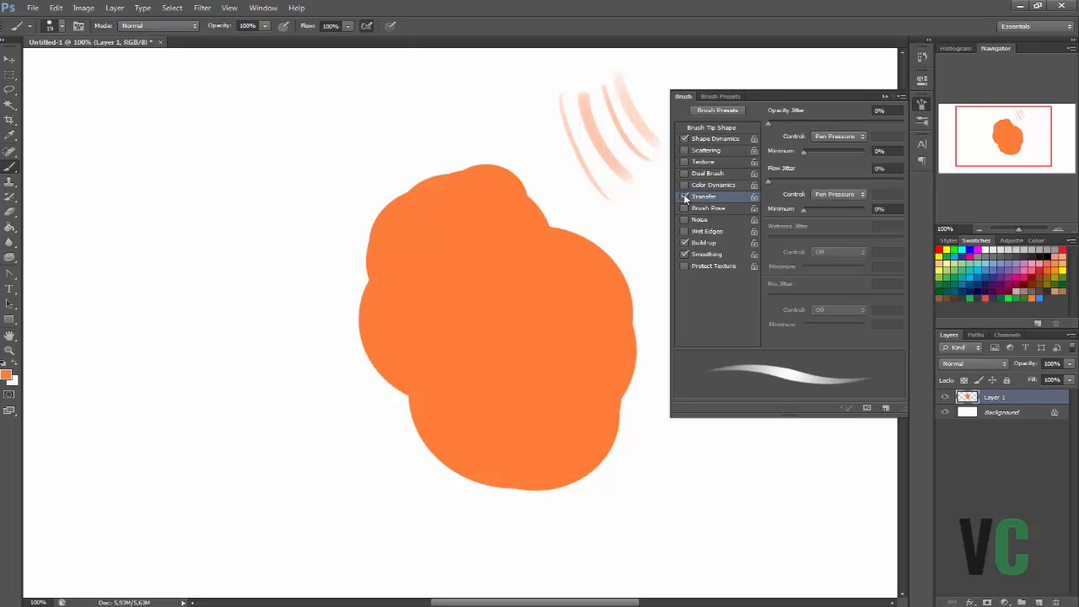
pyautogui.click(684, 196)
pyautogui.moveTo(554, 136); pyautogui.dragTo(614, 228)
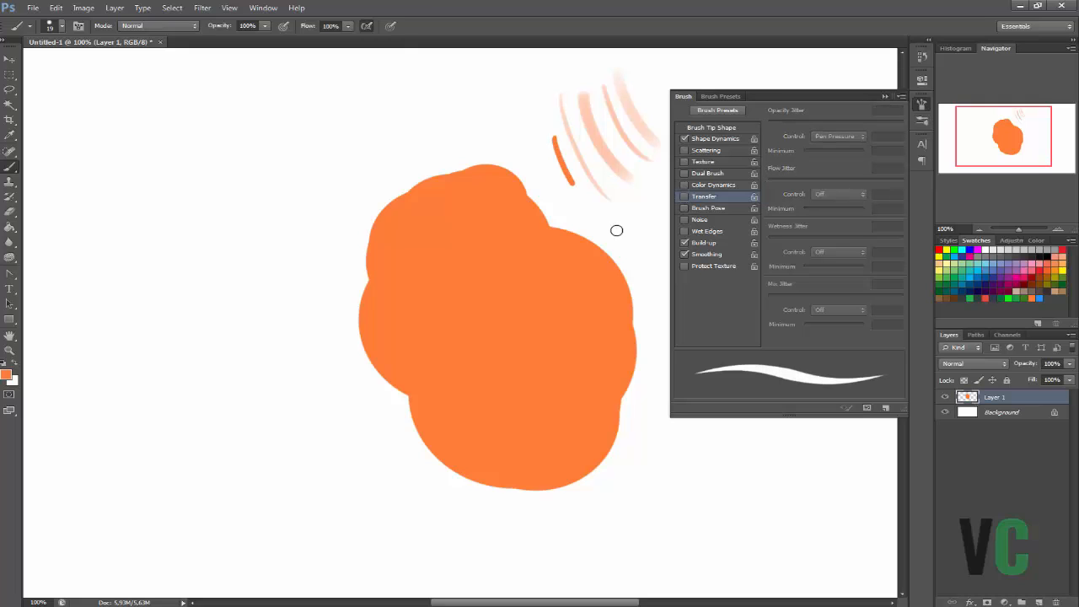
# Re-enable Transfer and paint a pressure-sensitive stroke below the solid one, plus a light-to-dark patch left of the strokes.
pyautogui.click(685, 196)
pyautogui.moveTo(621, 194); pyautogui.dragTo(658, 279)
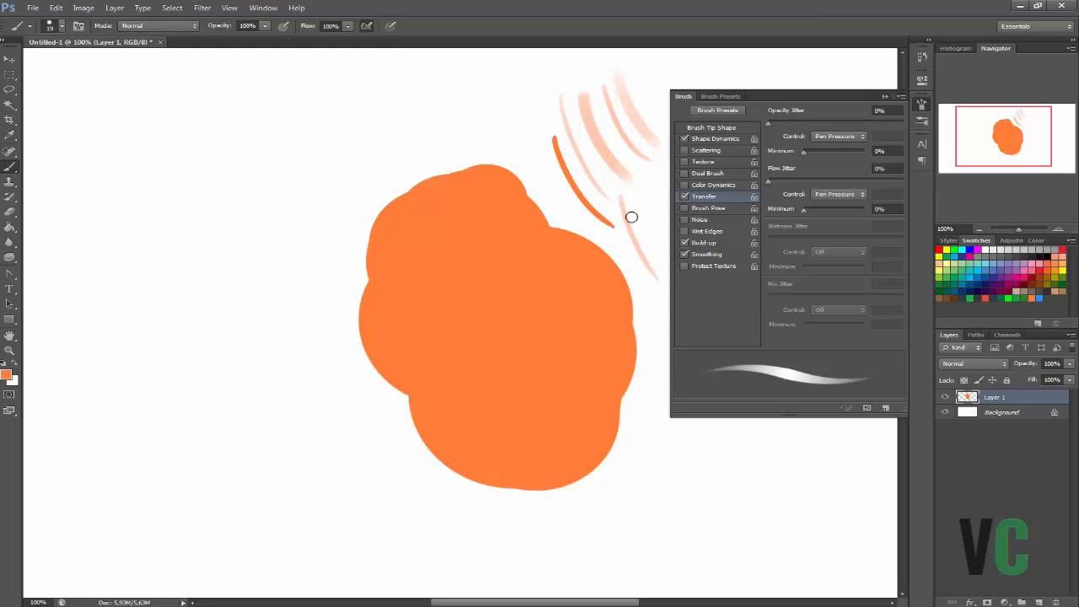
pyautogui.moveTo(621, 198); pyautogui.dragTo(656, 276)
pyautogui.rightClick(623, 155)
pyautogui.click(622, 125)
pyautogui.moveTo(525, 84)
pyautogui.mouseDown()
pyautogui.moveTo(505, 110)
pyautogui.moveTo(529, 91)
pyautogui.moveTo(526, 122)
pyautogui.moveTo(543, 145)
pyautogui.mouseUp()
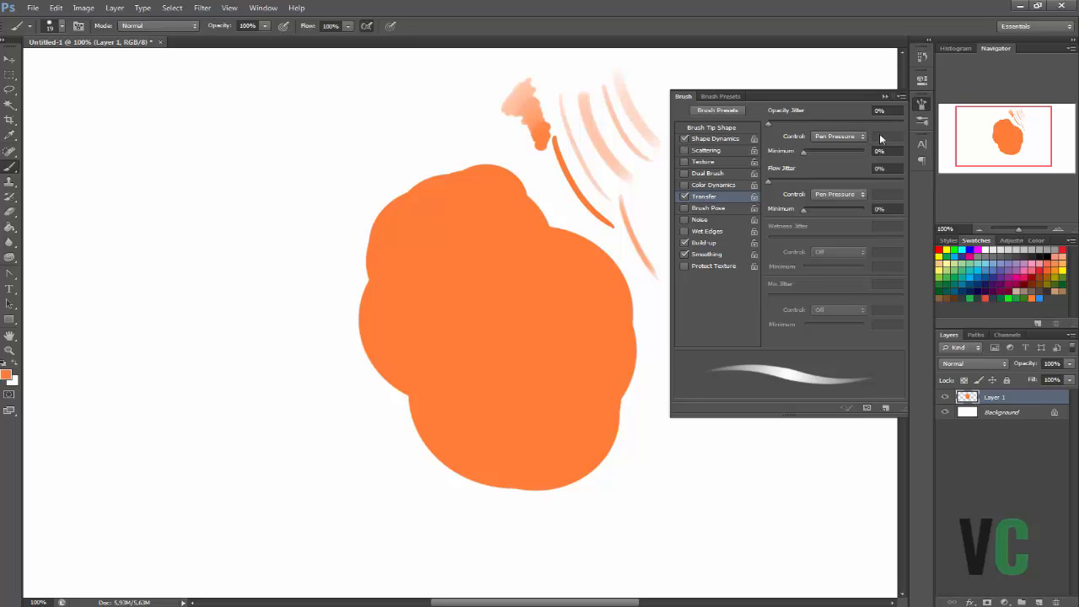
# Review the Size Jitter control options in Shape Dynamics, keeping Pen Pressure selected.
pyautogui.click(711, 142)
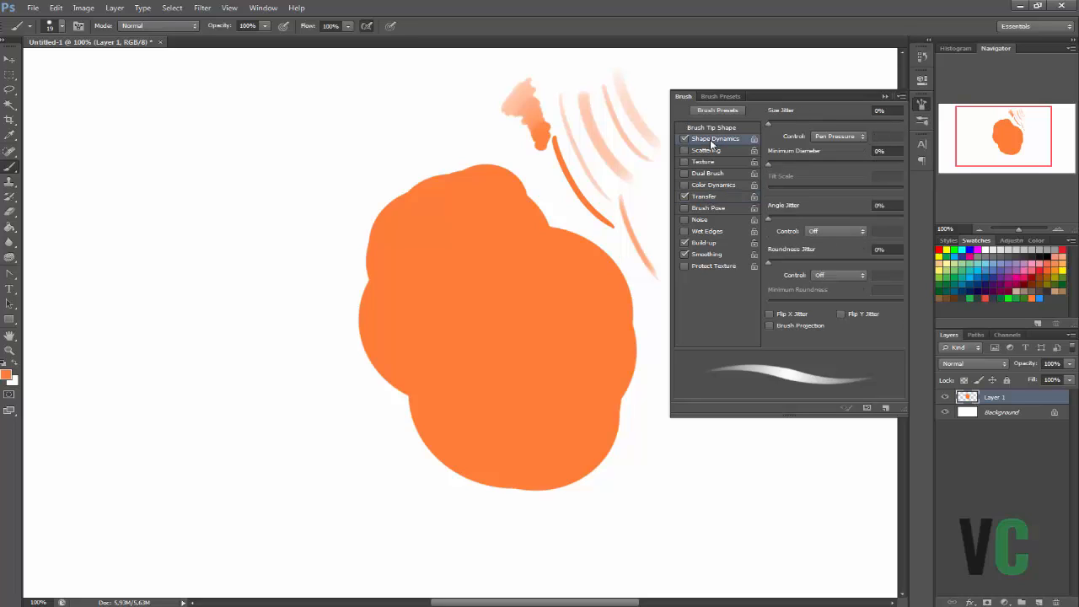
pyautogui.click(848, 138)
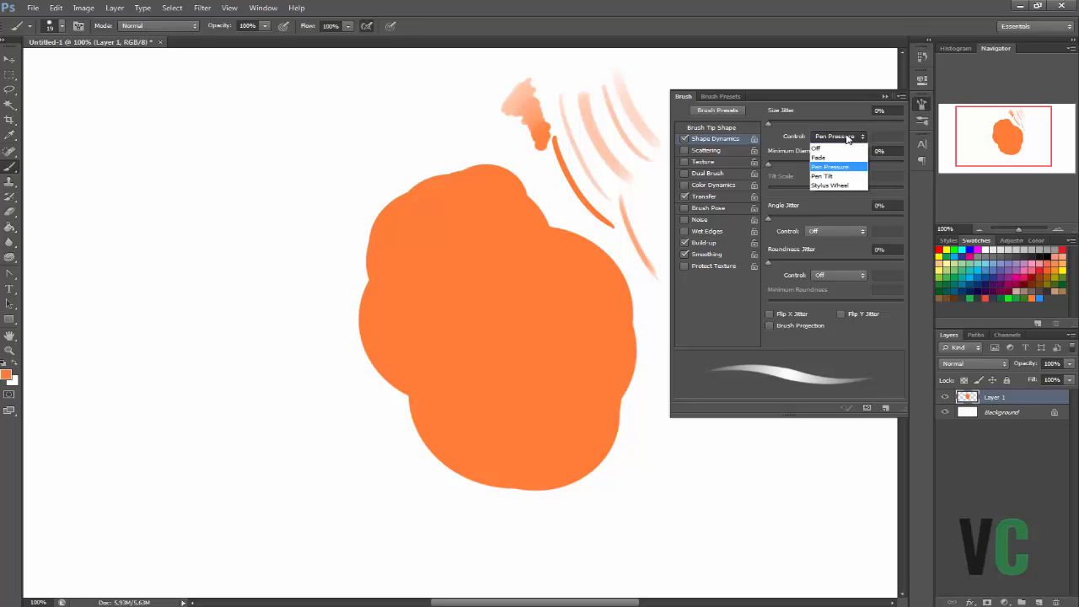
pyautogui.click(848, 137)
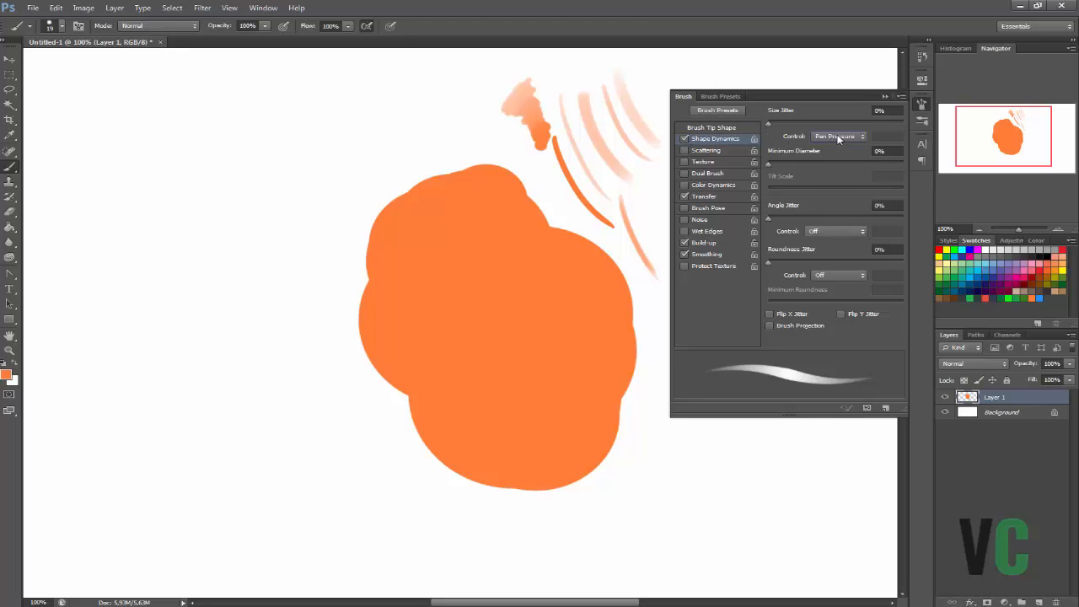
# Toggle Build-up, leave it enabled together with Smoothing, and paint a dense orange oval patch over the lower ends of the test strokes.
pyautogui.click(702, 195)
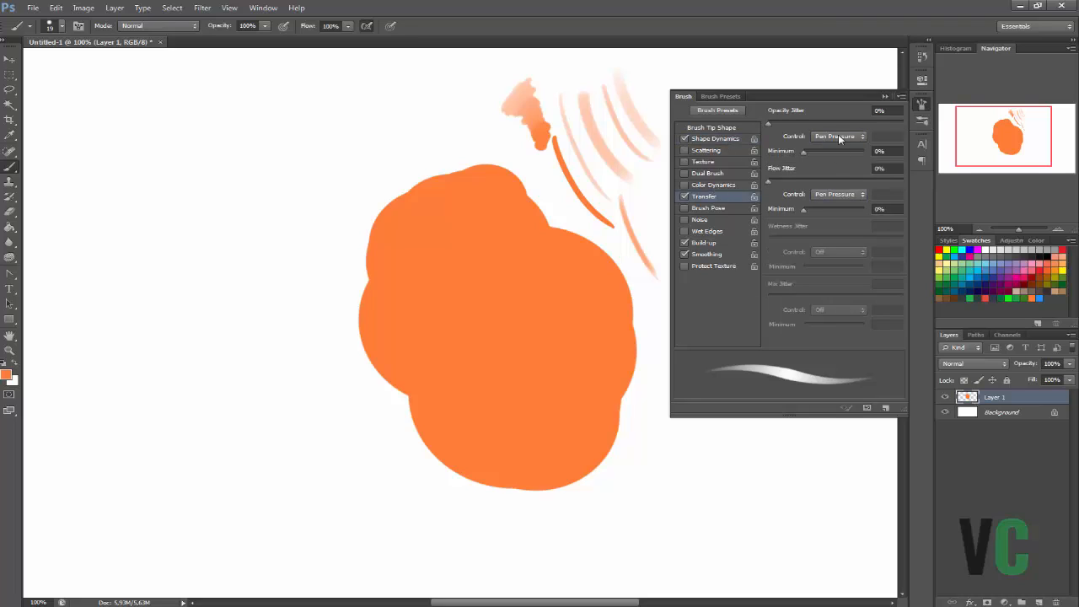
pyautogui.click(686, 243)
pyautogui.click(685, 243)
pyautogui.click(708, 245)
pyautogui.click(685, 243)
pyautogui.click(686, 255)
pyautogui.rightClick(616, 157)
pyautogui.moveTo(605, 163); pyautogui.dragTo(612, 152)
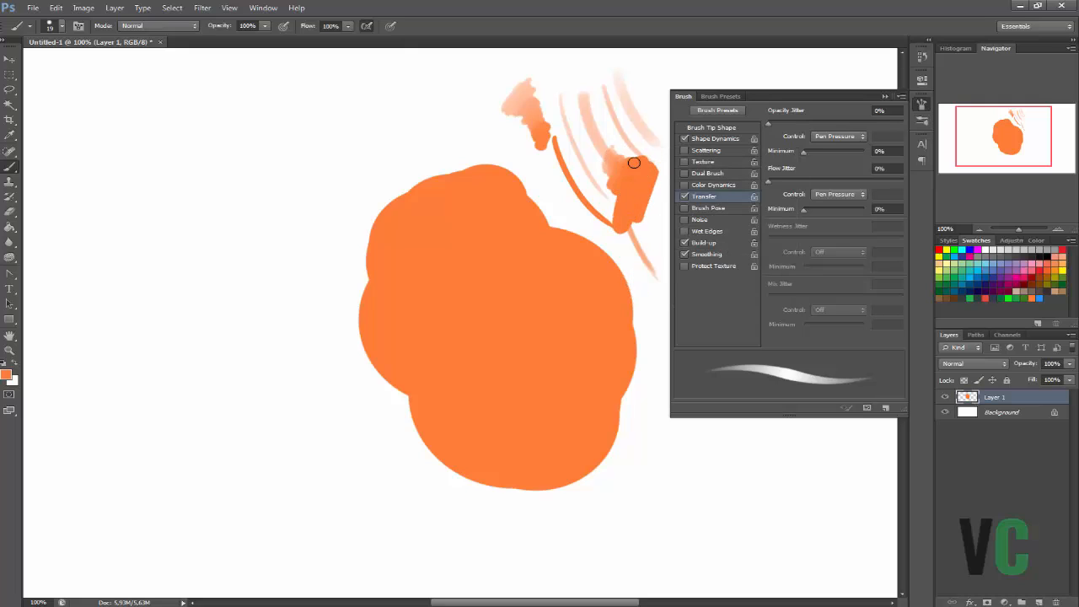
pyautogui.moveTo(634, 162)
pyautogui.mouseDown()
pyautogui.moveTo(611, 177)
pyautogui.moveTo(615, 228)
pyautogui.mouseUp()
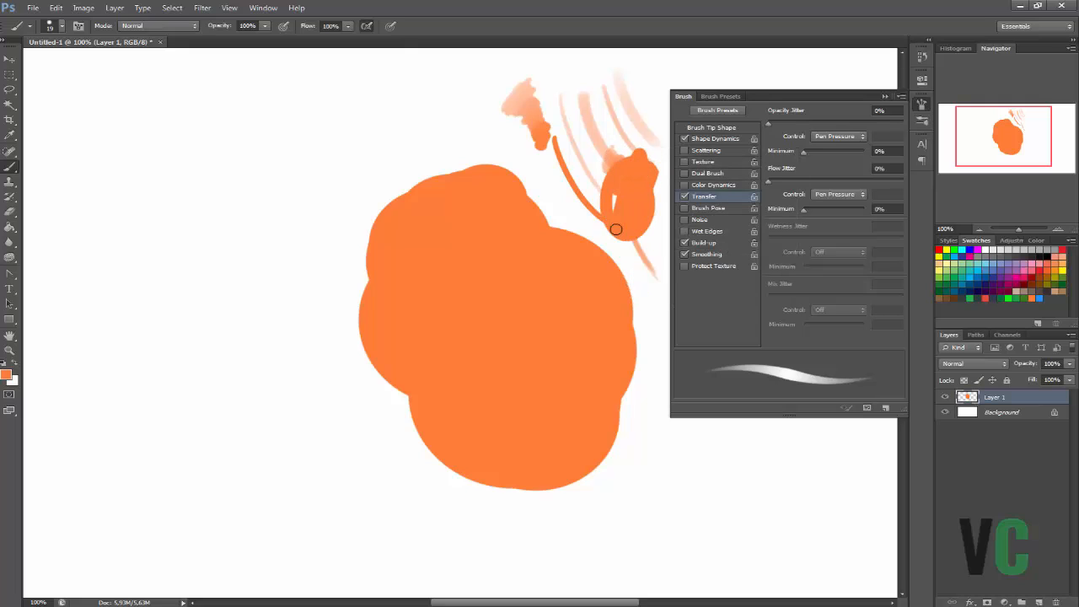
# Switch to the Blur tool, apply the 19 px hard round preset to it, and view its brush settings.
pyautogui.click(10, 245)
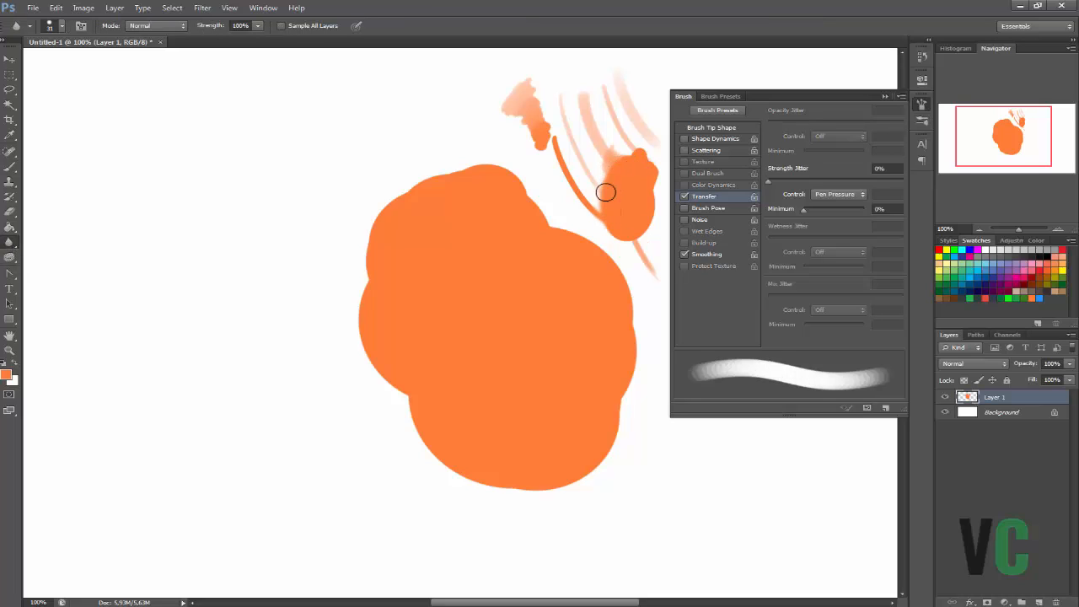
pyautogui.click(685, 254)
pyautogui.click(694, 150)
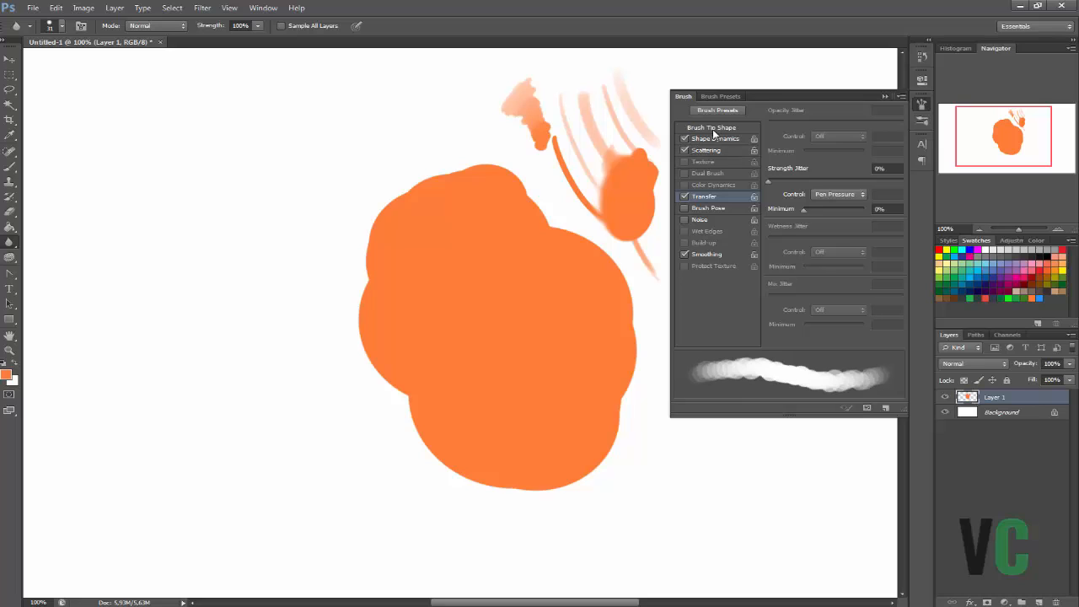
pyautogui.click(718, 110)
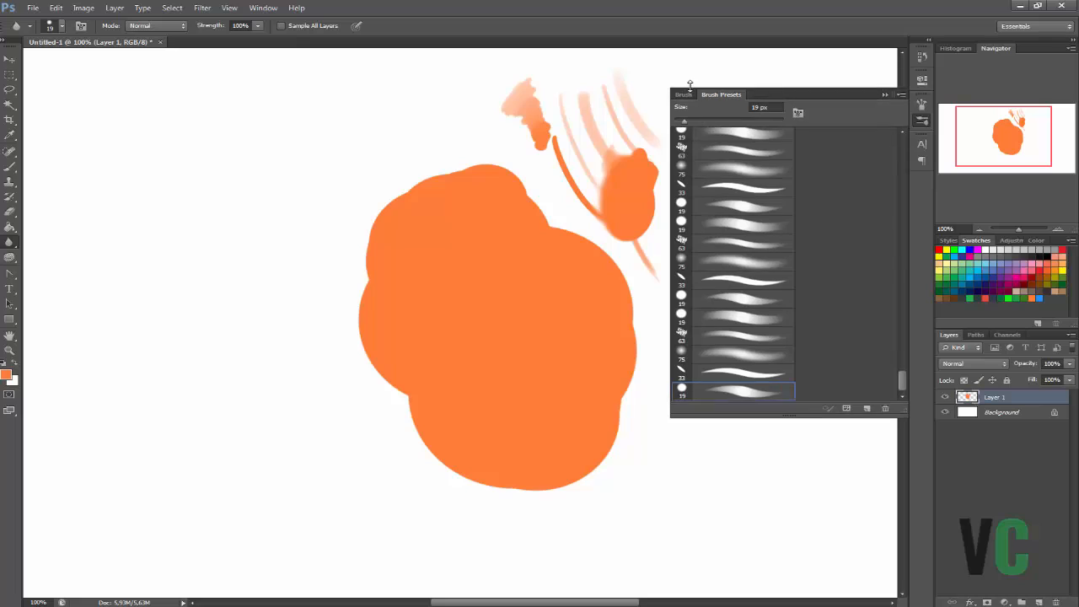
pyautogui.click(688, 96)
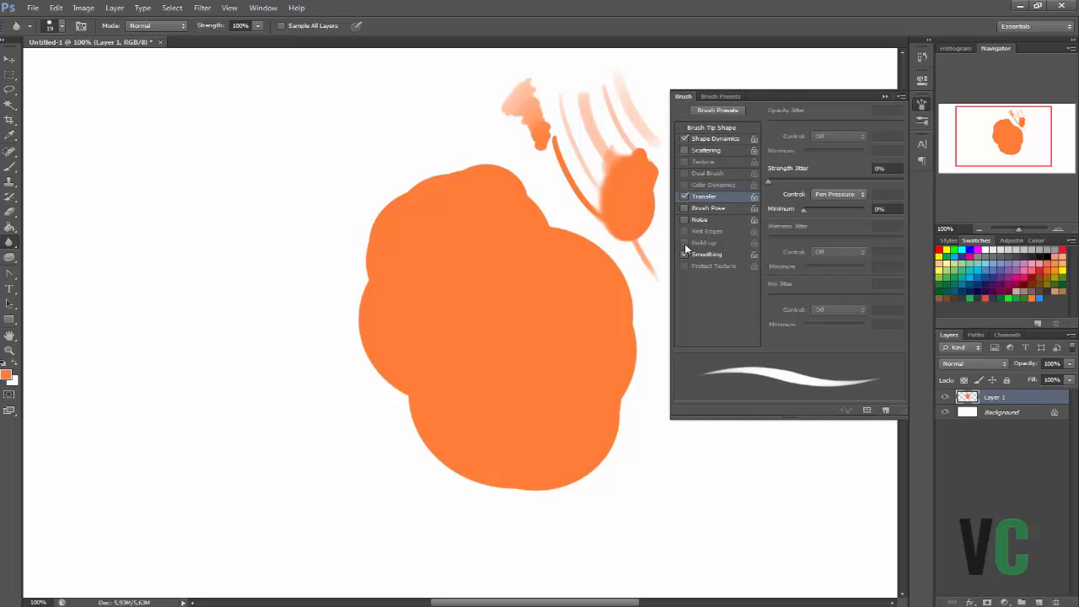
pyautogui.click(725, 96)
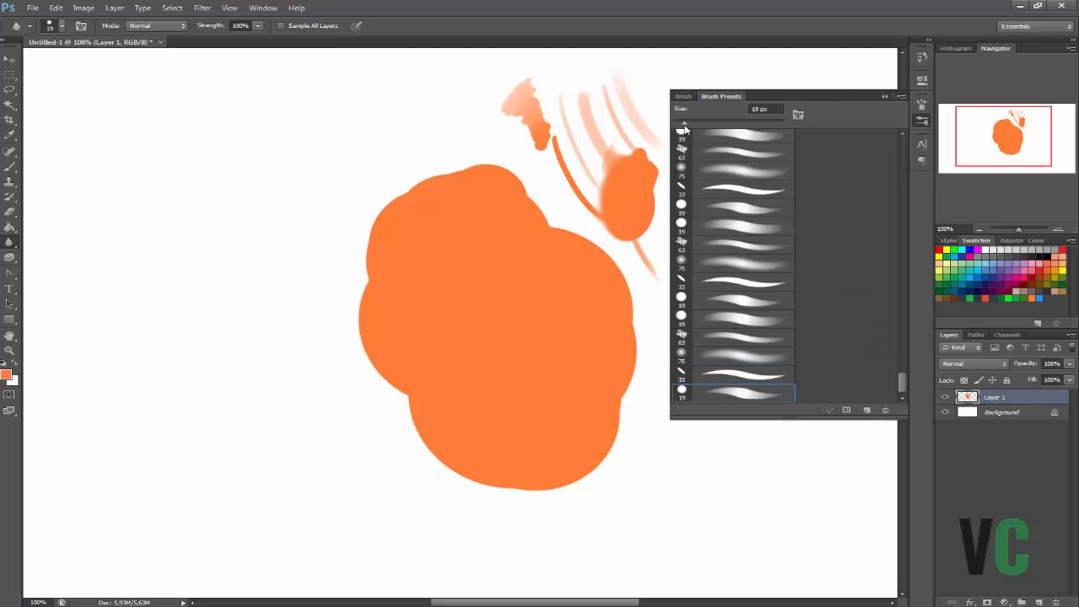
pyautogui.click(684, 96)
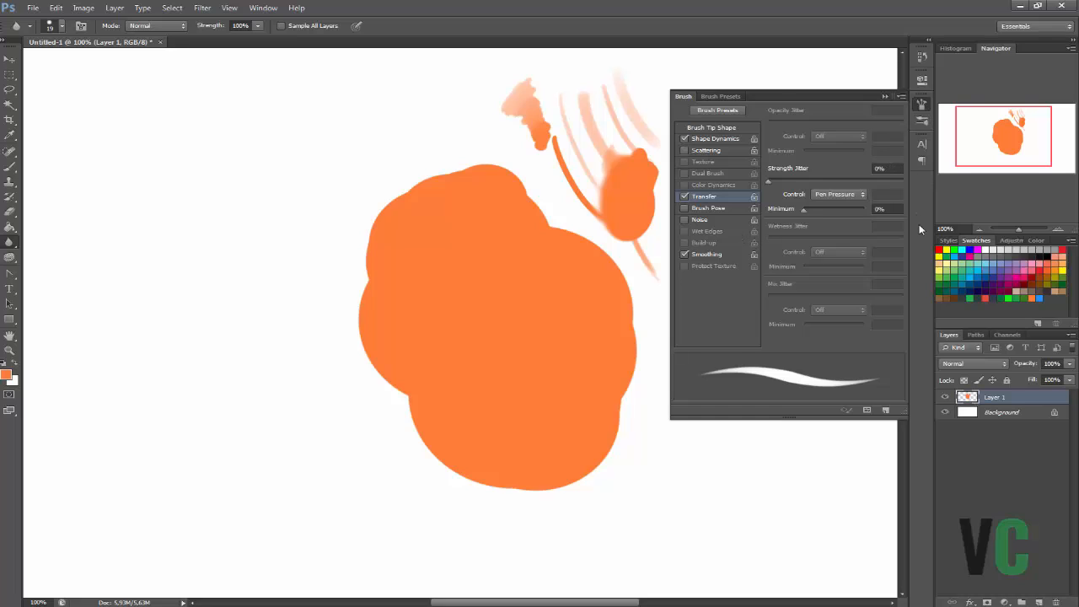
# Add a new layer above Layer 1 and switch back to the Brush tool.
pyautogui.click(1038, 601)
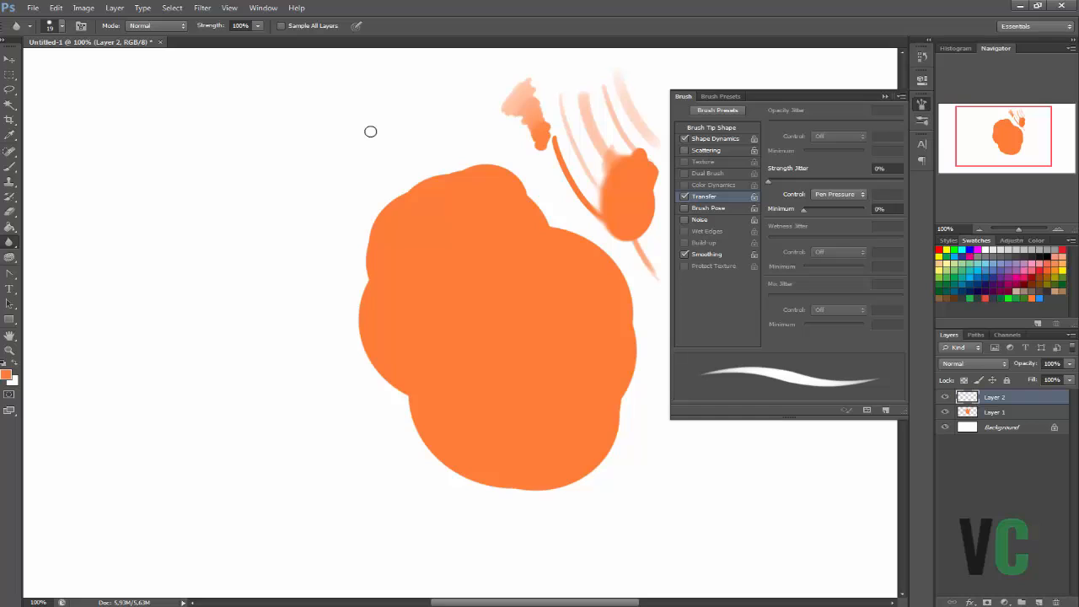
pyautogui.click(10, 167)
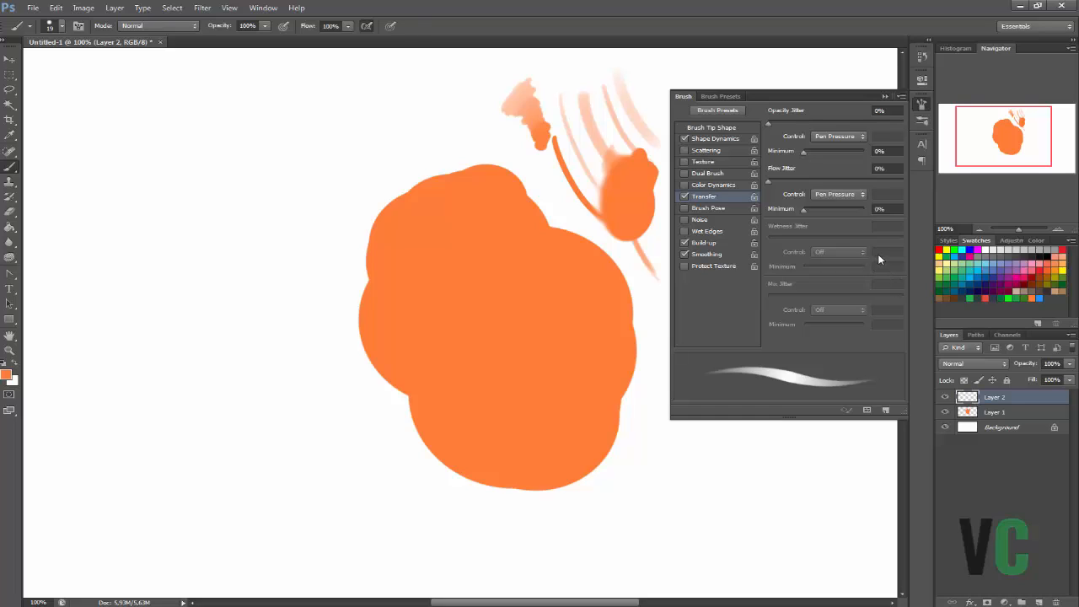
# Delete Layer 1 and Layer 2 so only the Background layer is left.
pyautogui.click(973, 411)
pyautogui.click(980, 396)
pyautogui.press('Delete')
pyautogui.press('Delete')
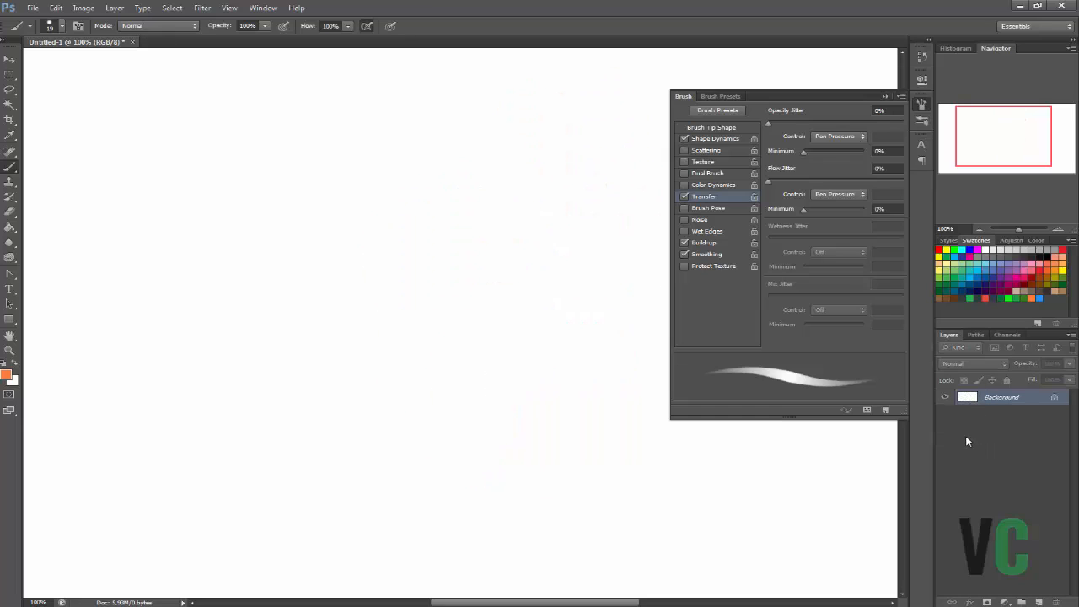
# Enlarge the brush to 380 px and collapse the Brush settings panel.
pyautogui.rightClick(481, 274)
pyautogui.moveTo(534, 300); pyautogui.dragTo(605, 302)
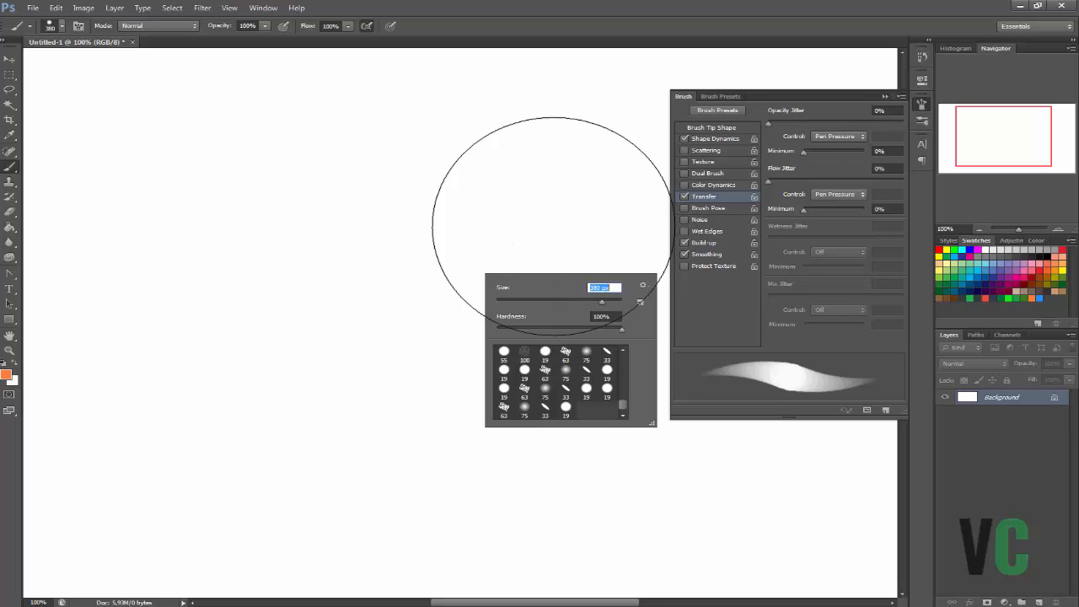
pyautogui.click(885, 96)
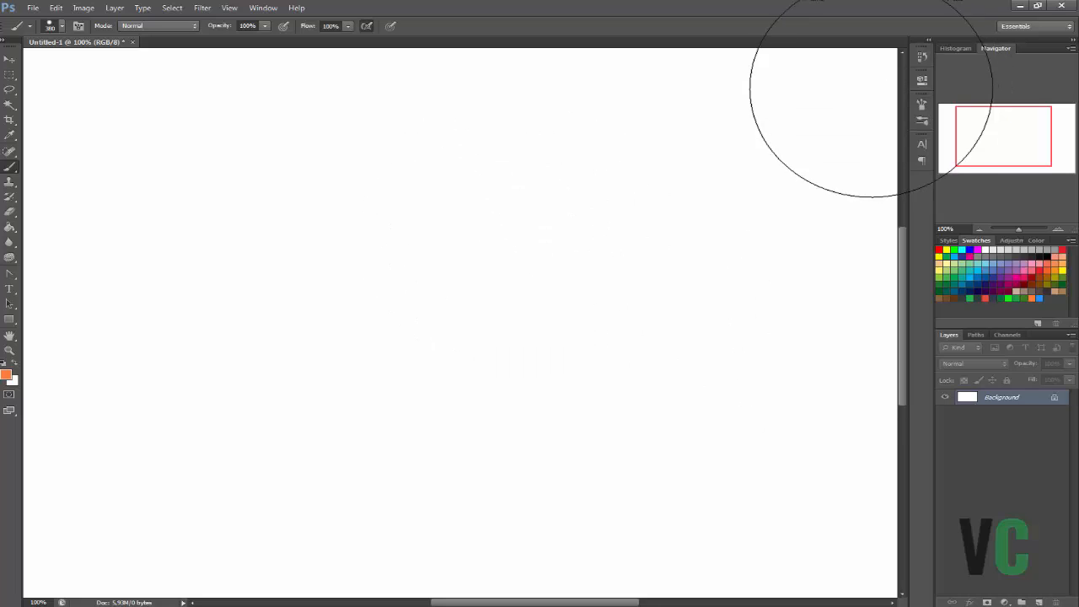
# Stamp a single solid orange disc near the canvas centre on a new layer, using a 463 px brush.
pyautogui.rightClick(514, 302)
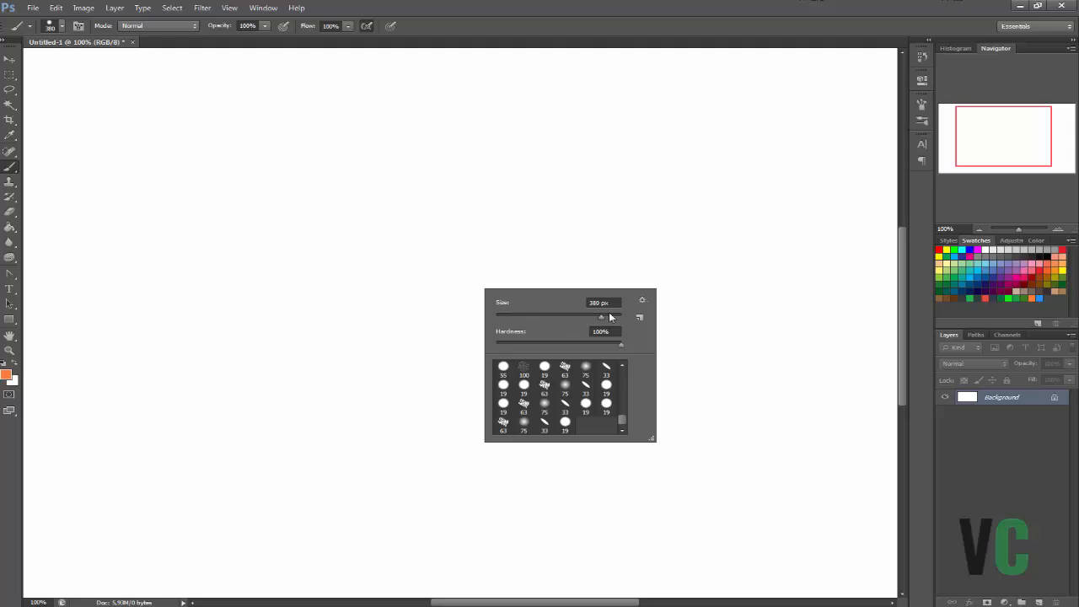
pyautogui.click(1039, 601)
pyautogui.click(1039, 602)
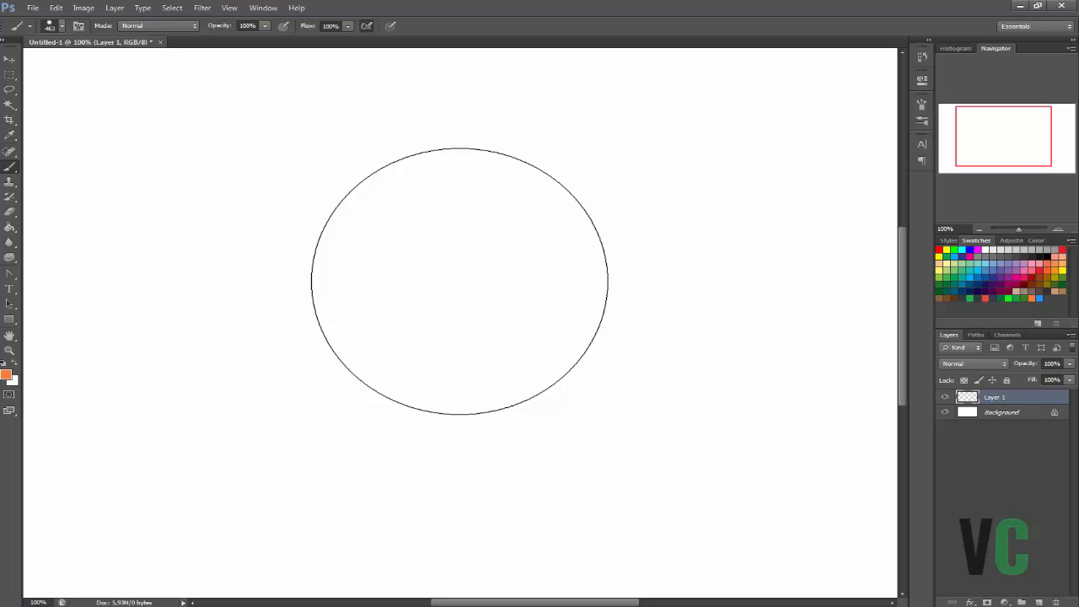
pyautogui.click(456, 290)
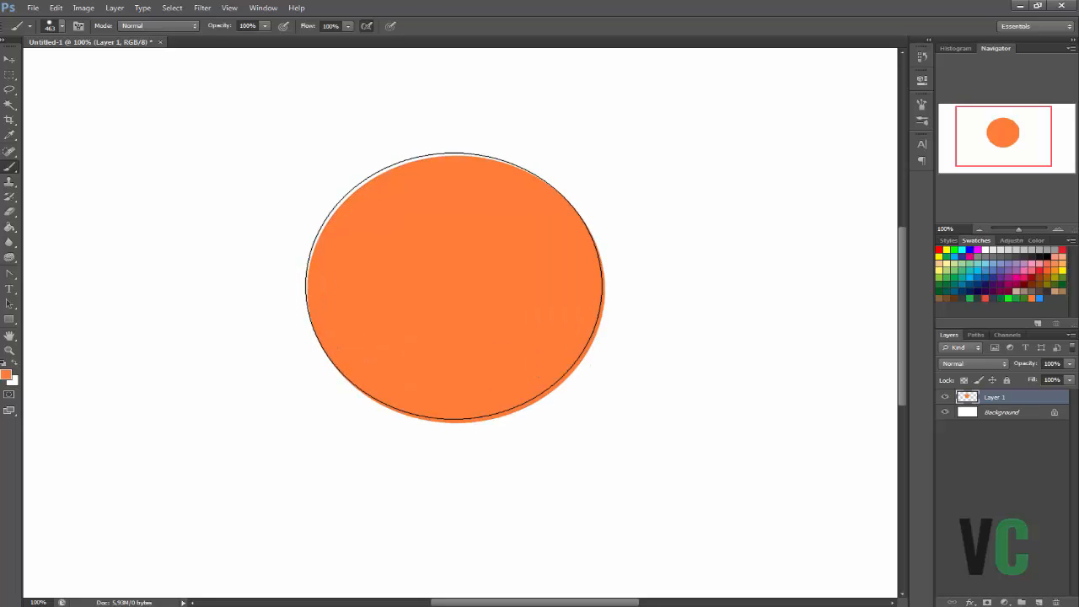
# Reduce the brush to 21 px and add a new layer clipped to the orange disc's layer.
pyautogui.rightClick(596, 267)
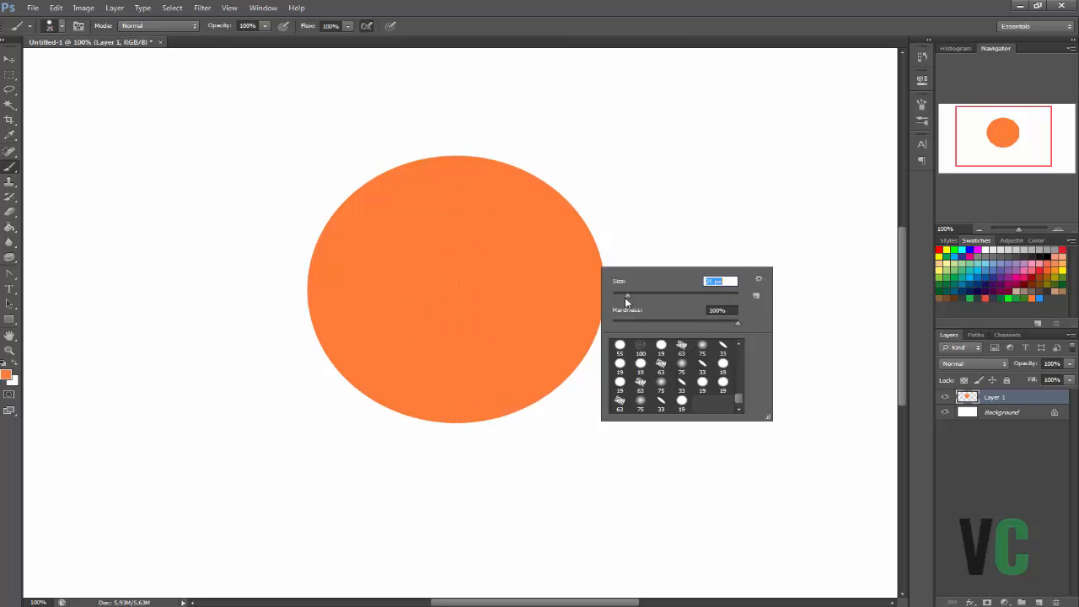
pyautogui.moveTo(626, 298); pyautogui.dragTo(623, 300)
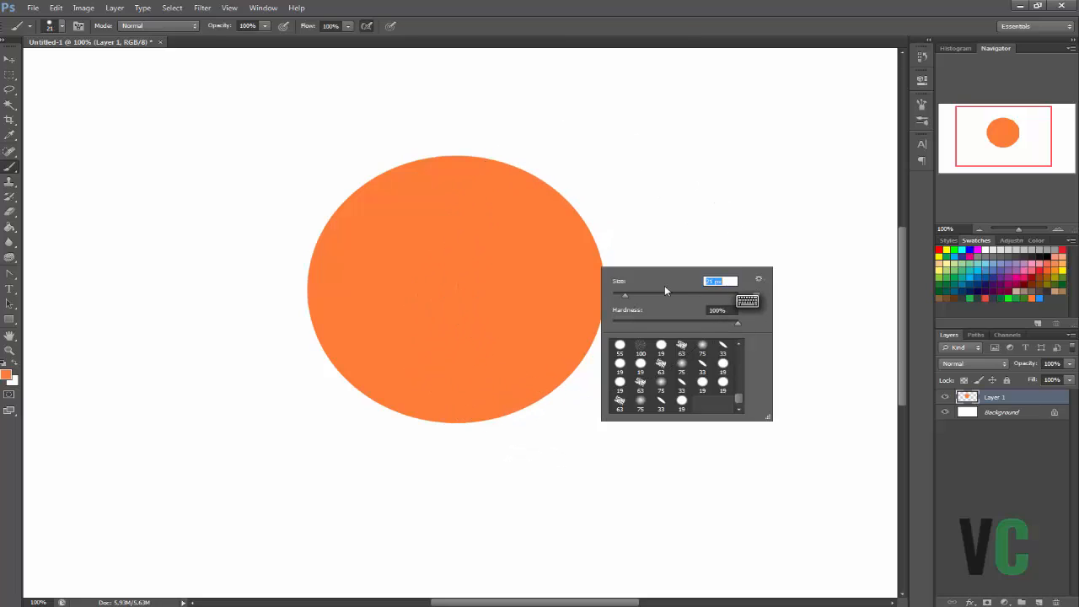
pyautogui.click(945, 397)
pyautogui.click(945, 397)
pyautogui.click(945, 397)
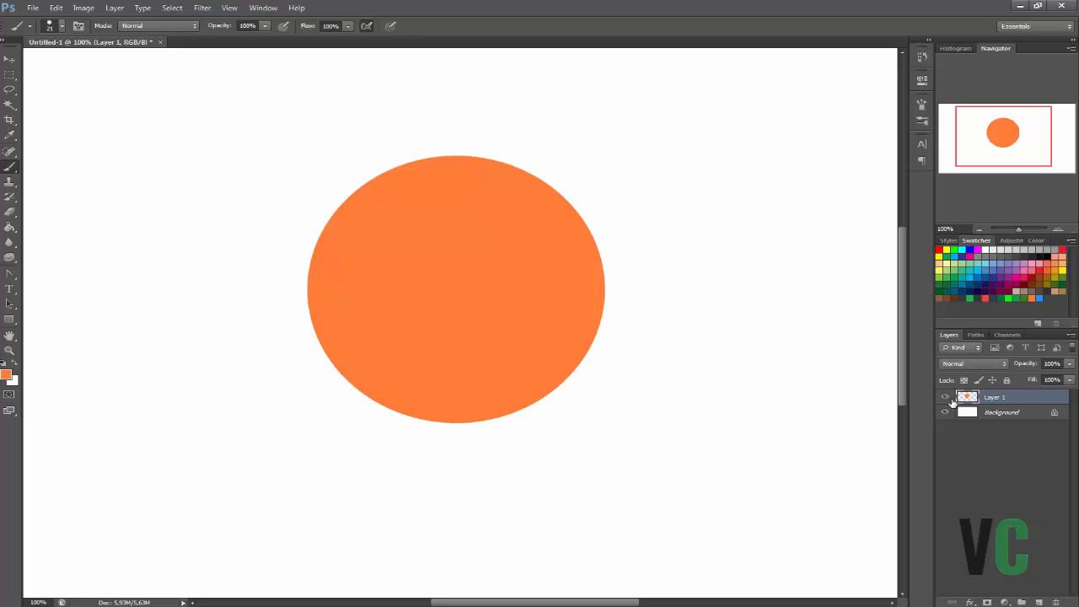
pyautogui.click(1039, 601)
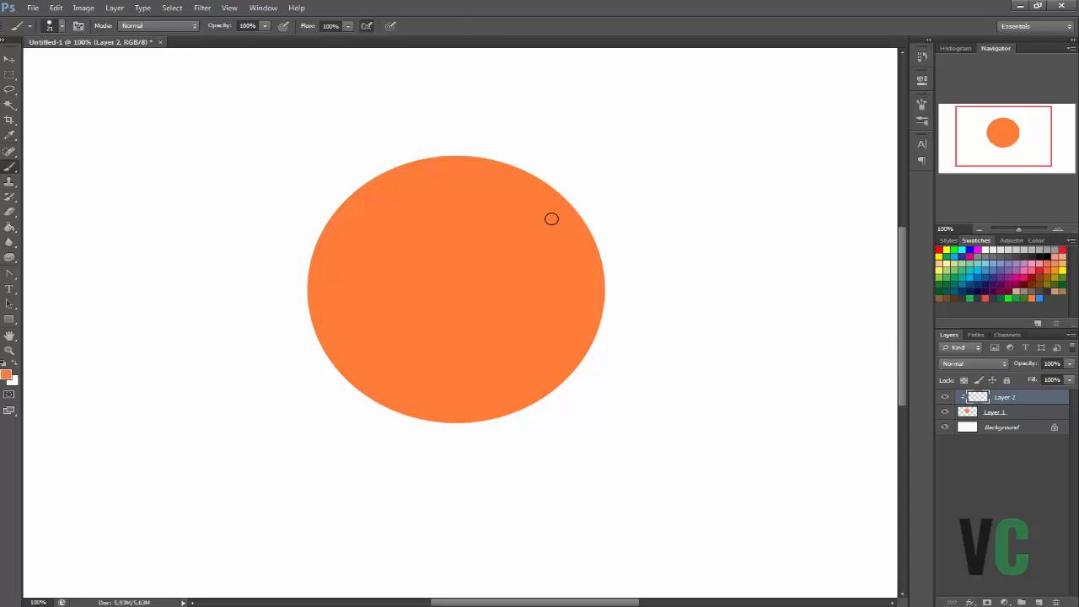
# Set the foreground colour to the slightly darker orange ed6e29 and return to the Brush tool.
pyautogui.press('i')
pyautogui.click(8, 376)
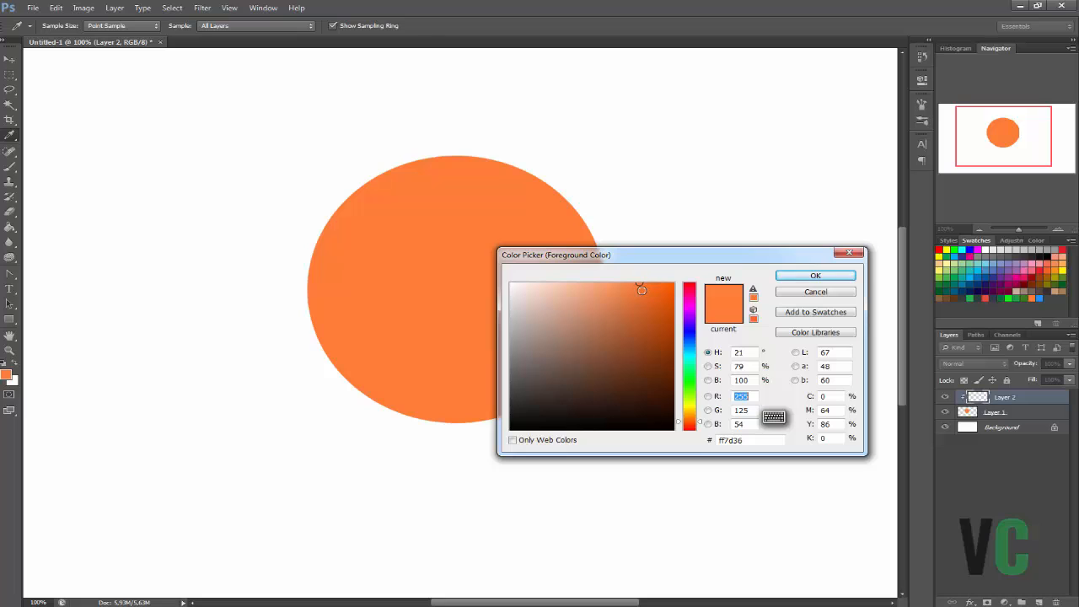
pyautogui.click(643, 292)
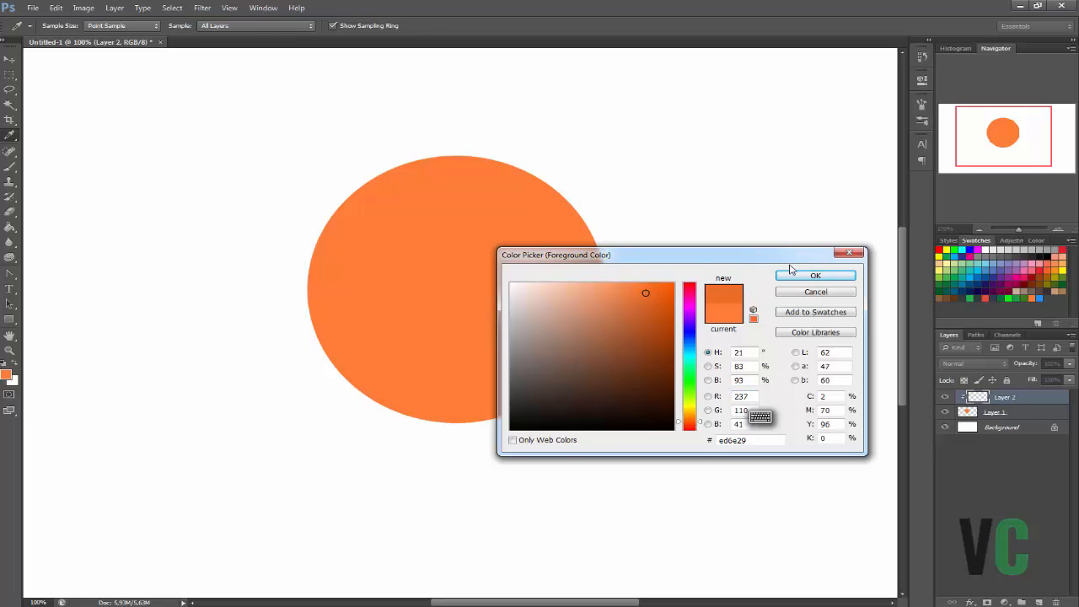
pyautogui.click(814, 275)
pyautogui.press('b')
# Try a darker patch on the disc's upper right, undo it, and enlarge the brush to 125 px.
pyautogui.moveTo(489, 281)
pyautogui.mouseDown()
pyautogui.moveTo(590, 183)
pyautogui.moveTo(527, 193)
pyautogui.moveTo(465, 227)
pyautogui.moveTo(458, 216)
pyautogui.moveTo(490, 123)
pyautogui.mouseUp()
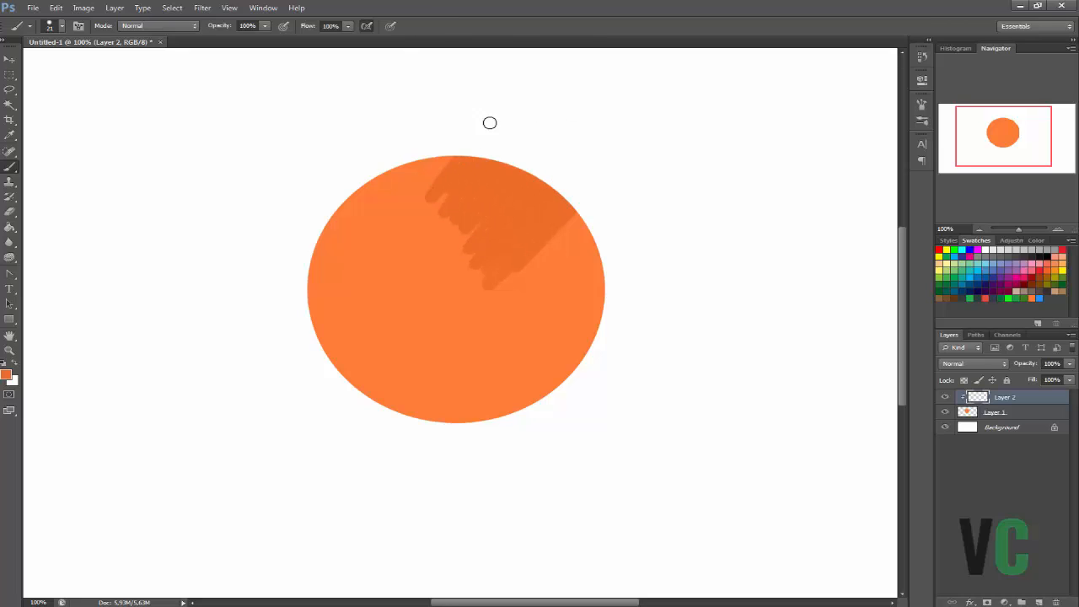
pyautogui.hotkey('ctrl', 'z')
pyautogui.rightClick(530, 311)
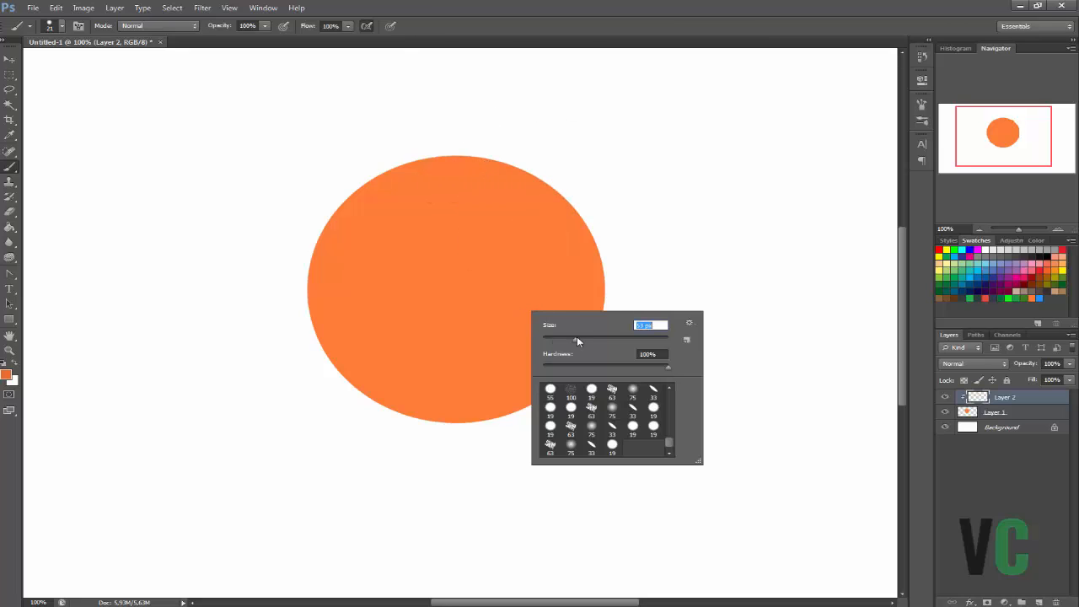
pyautogui.moveTo(585, 344); pyautogui.dragTo(598, 341)
# Shade all around the disc's rim with soft darker orange strokes, widening the shadow along the bottom and sides.
pyautogui.moveTo(362, 201)
pyautogui.mouseDown()
pyautogui.moveTo(345, 355)
pyautogui.moveTo(333, 253)
pyautogui.moveTo(401, 387)
pyautogui.moveTo(359, 280)
pyautogui.moveTo(396, 392)
pyautogui.moveTo(395, 309)
pyautogui.moveTo(413, 392)
pyautogui.moveTo(493, 325)
pyautogui.moveTo(502, 406)
pyautogui.moveTo(586, 254)
pyautogui.moveTo(550, 380)
pyautogui.moveTo(569, 191)
pyautogui.moveTo(597, 315)
pyautogui.moveTo(489, 154)
pyautogui.moveTo(588, 256)
pyautogui.moveTo(469, 160)
pyautogui.mouseUp()
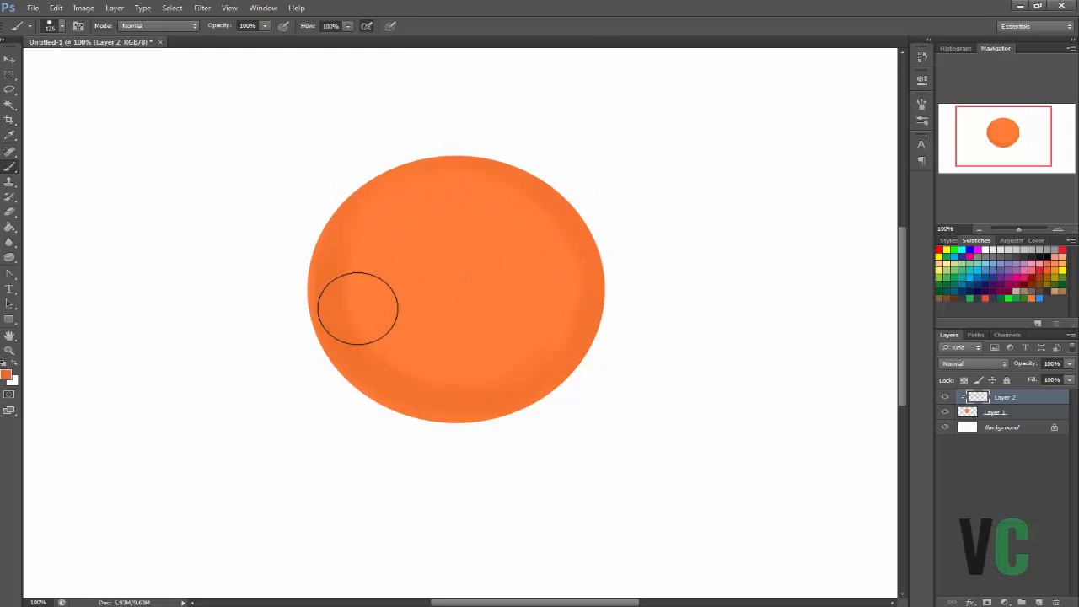
pyautogui.moveTo(358, 308)
pyautogui.mouseDown()
pyautogui.moveTo(389, 301)
pyautogui.moveTo(352, 343)
pyautogui.moveTo(360, 256)
pyautogui.moveTo(453, 383)
pyautogui.moveTo(340, 267)
pyautogui.moveTo(481, 386)
pyautogui.moveTo(357, 322)
pyautogui.moveTo(520, 350)
pyautogui.moveTo(360, 345)
pyautogui.moveTo(542, 338)
pyautogui.moveTo(375, 351)
pyautogui.moveTo(571, 328)
pyautogui.moveTo(493, 373)
pyautogui.moveTo(553, 358)
pyautogui.moveTo(585, 268)
pyautogui.moveTo(583, 293)
pyautogui.moveTo(578, 261)
pyautogui.moveTo(587, 292)
pyautogui.moveTo(577, 333)
pyautogui.moveTo(581, 312)
pyautogui.moveTo(568, 326)
pyautogui.moveTo(582, 280)
pyautogui.moveTo(584, 298)
pyautogui.moveTo(527, 189)
pyautogui.moveTo(574, 254)
pyautogui.moveTo(551, 213)
pyautogui.moveTo(339, 241)
pyautogui.moveTo(345, 306)
pyautogui.moveTo(343, 247)
pyautogui.moveTo(376, 349)
pyautogui.moveTo(383, 184)
pyautogui.moveTo(356, 343)
pyautogui.moveTo(403, 177)
pyautogui.moveTo(333, 289)
pyautogui.moveTo(389, 179)
pyautogui.moveTo(343, 296)
pyautogui.moveTo(340, 273)
pyautogui.moveTo(424, 388)
pyautogui.moveTo(330, 239)
pyautogui.moveTo(407, 398)
pyautogui.moveTo(400, 339)
pyautogui.moveTo(349, 356)
pyautogui.mouseUp()
pyautogui.moveTo(584, 327)
pyautogui.mouseDown()
pyautogui.moveTo(572, 304)
pyautogui.moveTo(589, 287)
pyautogui.moveTo(546, 347)
pyautogui.moveTo(569, 274)
pyautogui.moveTo(533, 349)
pyautogui.moveTo(548, 215)
pyautogui.moveTo(575, 250)
pyautogui.mouseUp()
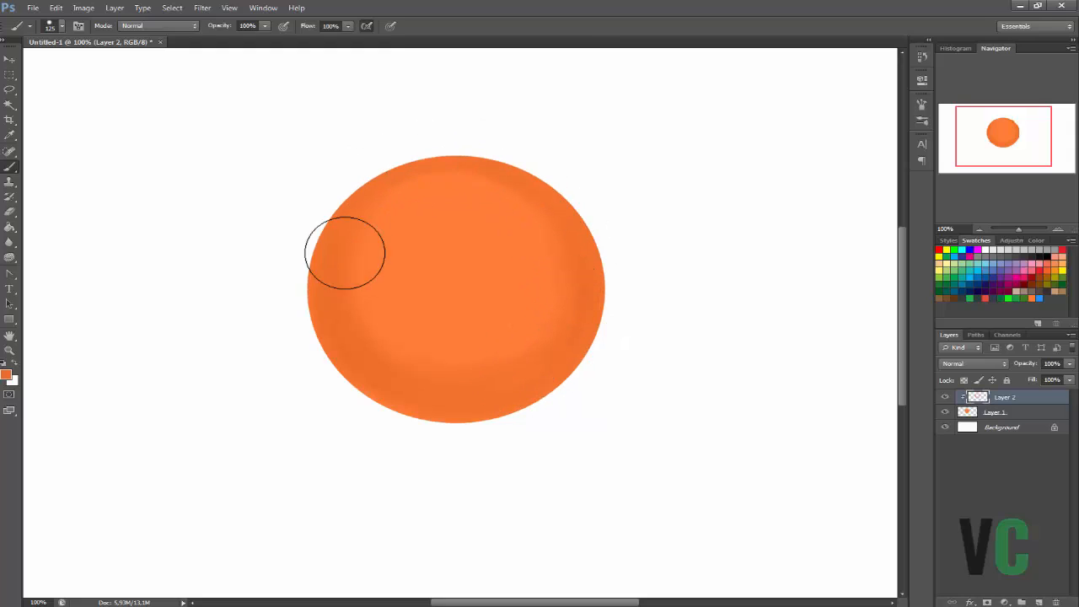
pyautogui.moveTo(345, 253)
pyautogui.mouseDown()
pyautogui.moveTo(415, 386)
pyautogui.moveTo(355, 224)
pyautogui.moveTo(343, 262)
pyautogui.moveTo(490, 395)
pyautogui.mouseUp()
pyautogui.moveTo(373, 334)
pyautogui.mouseDown()
pyautogui.moveTo(531, 366)
pyautogui.moveTo(578, 312)
pyautogui.moveTo(481, 374)
pyautogui.moveTo(561, 322)
pyautogui.moveTo(573, 262)
pyautogui.moveTo(476, 374)
pyautogui.moveTo(567, 251)
pyautogui.moveTo(461, 399)
pyautogui.mouseUp()
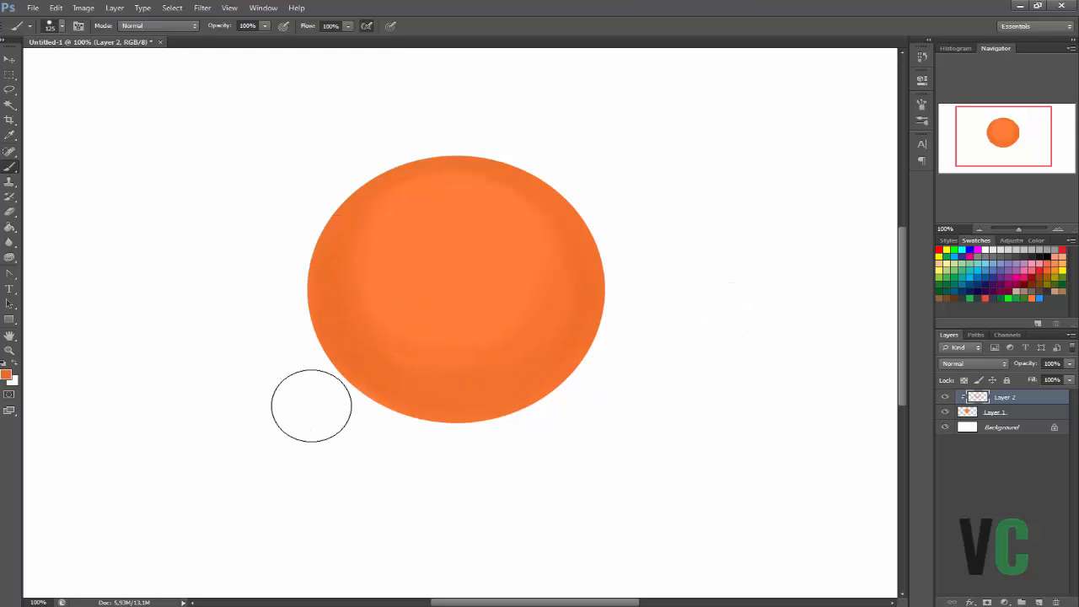
# Set the foreground colour to db6221 and shade the disc's rim and lower part on a new clipped layer.
pyautogui.click(6, 376)
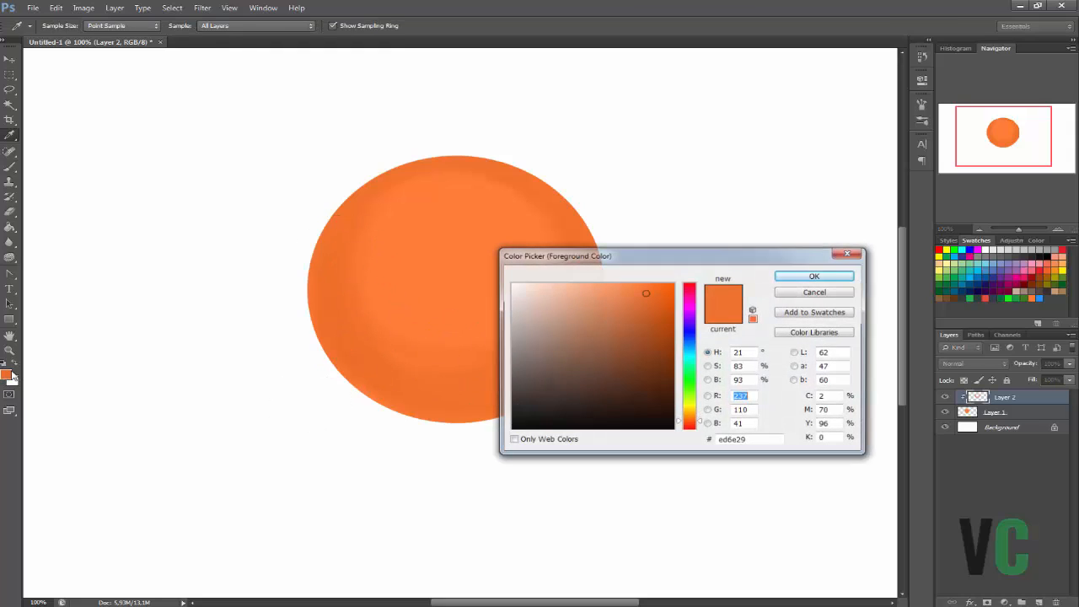
pyautogui.click(647, 299)
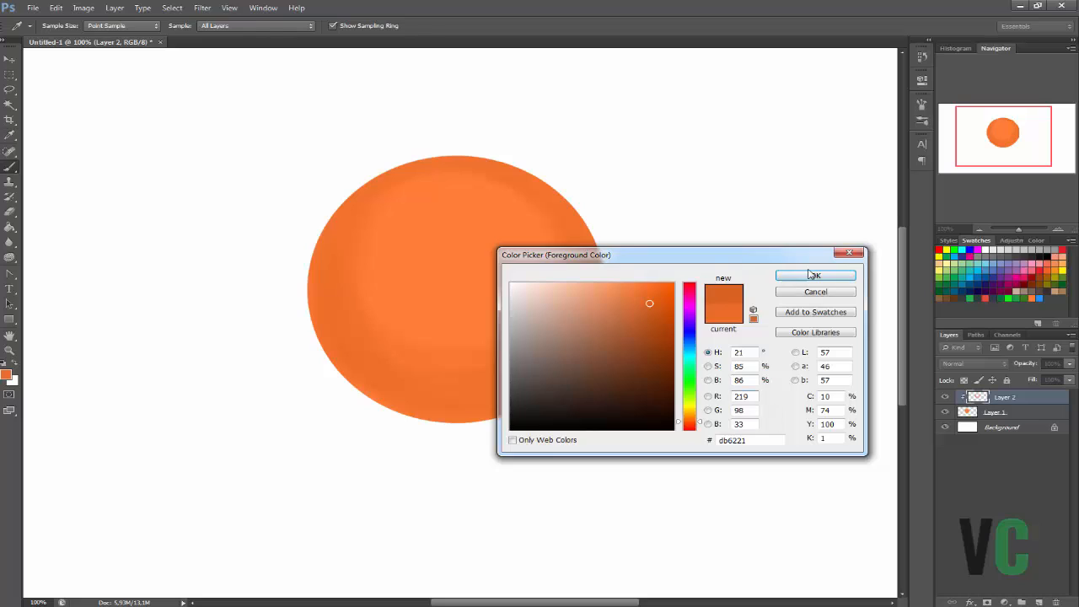
pyautogui.click(782, 277)
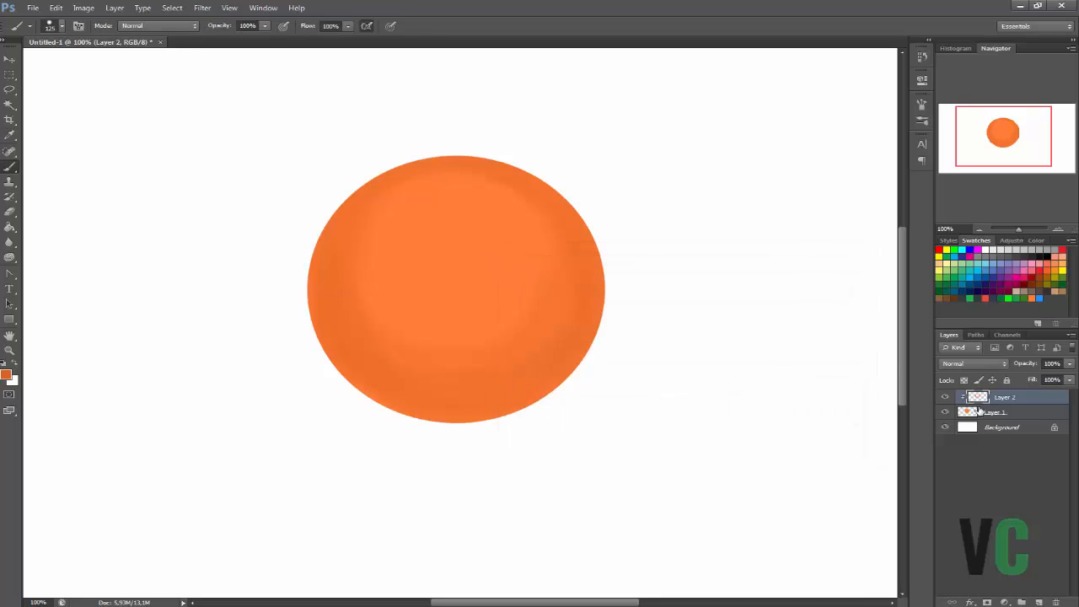
pyautogui.click(1038, 601)
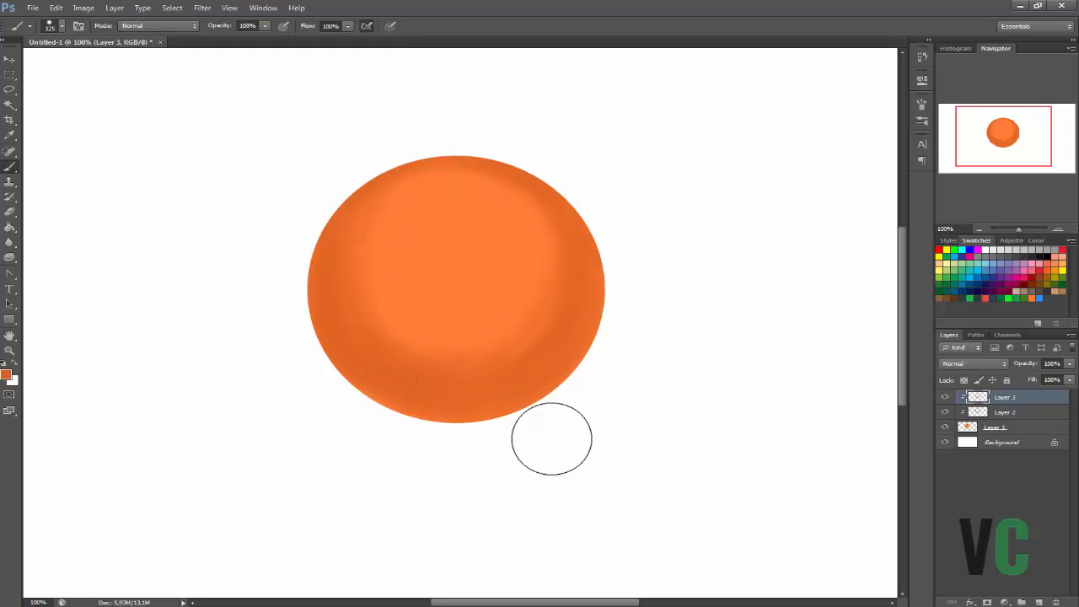
# Pick a darker, more saturated orange and deepen the shading along the disc's lower and side edges on a new clipped layer.
pyautogui.click(6, 373)
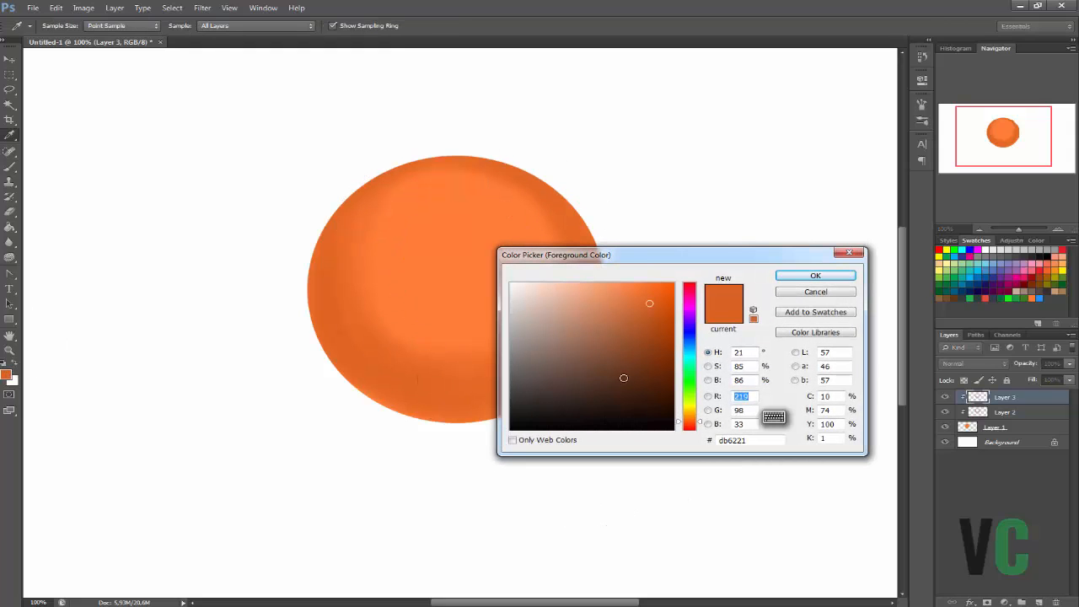
pyautogui.click(652, 313)
pyautogui.click(803, 280)
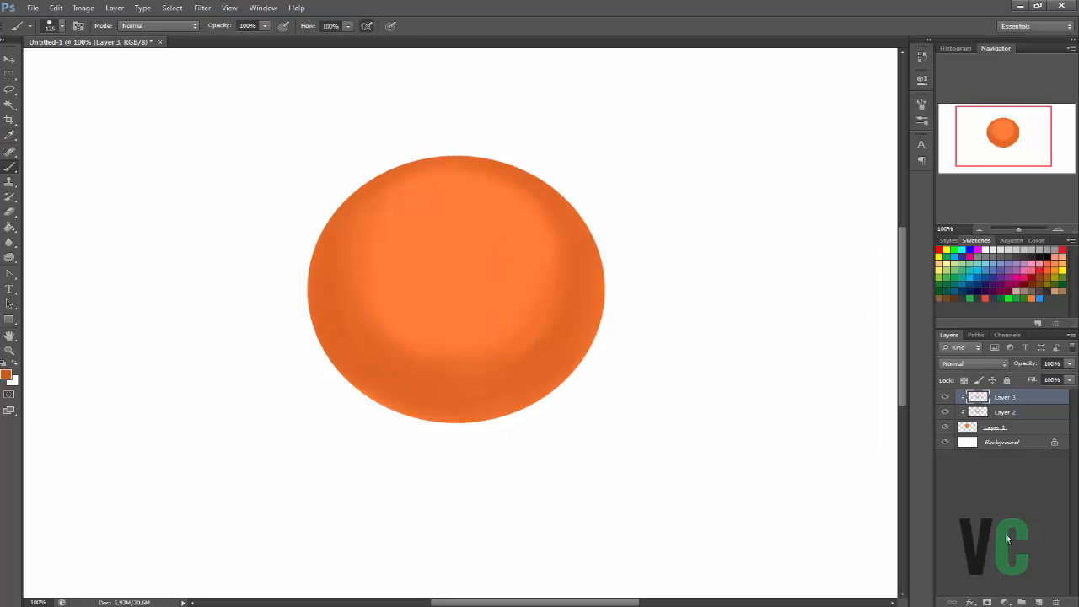
pyautogui.click(1037, 600)
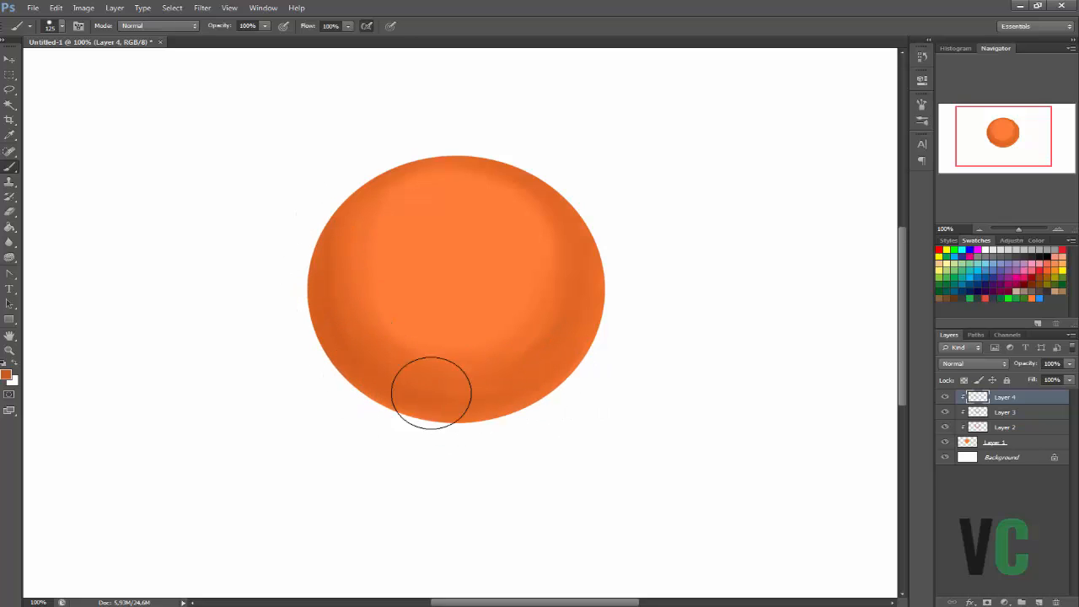
pyautogui.moveTo(561, 362)
pyautogui.mouseDown()
pyautogui.moveTo(579, 335)
pyautogui.moveTo(587, 293)
pyautogui.moveTo(557, 356)
pyautogui.moveTo(585, 266)
pyautogui.moveTo(543, 192)
pyautogui.moveTo(587, 286)
pyautogui.moveTo(561, 206)
pyautogui.moveTo(512, 165)
pyautogui.moveTo(372, 177)
pyautogui.moveTo(453, 158)
pyautogui.moveTo(344, 214)
pyautogui.moveTo(402, 168)
pyautogui.moveTo(344, 312)
pyautogui.moveTo(344, 261)
pyautogui.moveTo(353, 343)
pyautogui.moveTo(349, 273)
pyautogui.moveTo(466, 415)
pyautogui.moveTo(378, 355)
pyautogui.moveTo(529, 383)
pyautogui.moveTo(364, 388)
pyautogui.moveTo(514, 405)
pyautogui.moveTo(349, 322)
pyautogui.moveTo(429, 416)
pyautogui.moveTo(492, 365)
pyautogui.moveTo(447, 419)
pyautogui.moveTo(334, 310)
pyautogui.moveTo(404, 392)
pyautogui.moveTo(335, 227)
pyautogui.moveTo(402, 392)
pyautogui.moveTo(346, 217)
pyautogui.moveTo(555, 301)
pyautogui.moveTo(456, 407)
pyautogui.moveTo(578, 319)
pyautogui.moveTo(577, 307)
pyautogui.moveTo(562, 322)
pyautogui.moveTo(561, 207)
pyautogui.moveTo(559, 354)
pyautogui.moveTo(549, 182)
pyautogui.moveTo(588, 332)
pyautogui.moveTo(580, 207)
pyautogui.mouseUp()
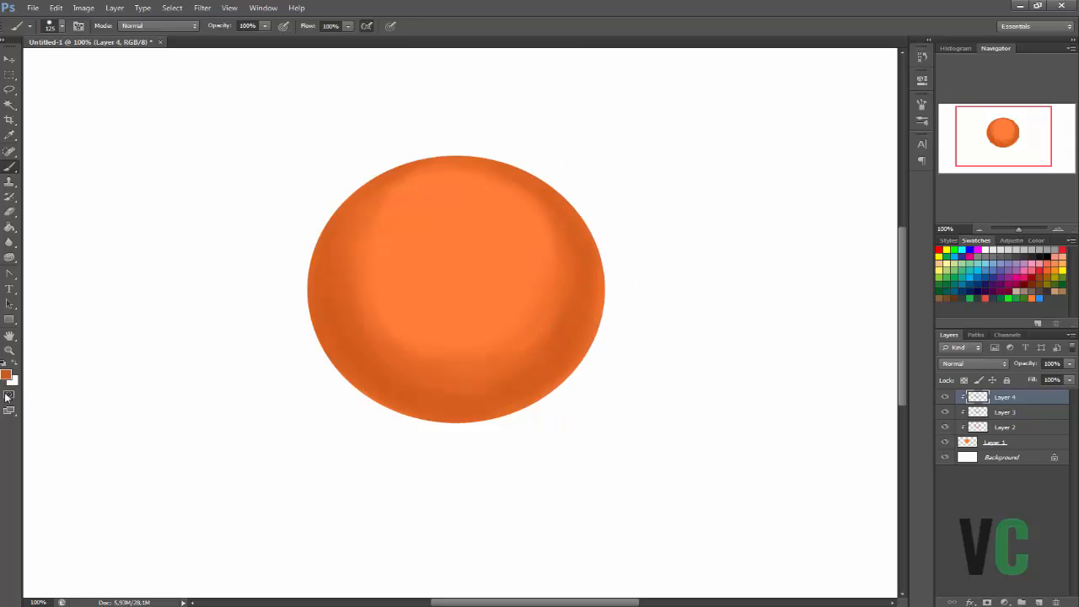
# Choose a deep reddish orange and start darkening the disc's outer edge on another clipped layer.
pyautogui.click(6, 373)
pyautogui.moveTo(654, 323); pyautogui.dragTo(657, 326)
pyautogui.click(810, 276)
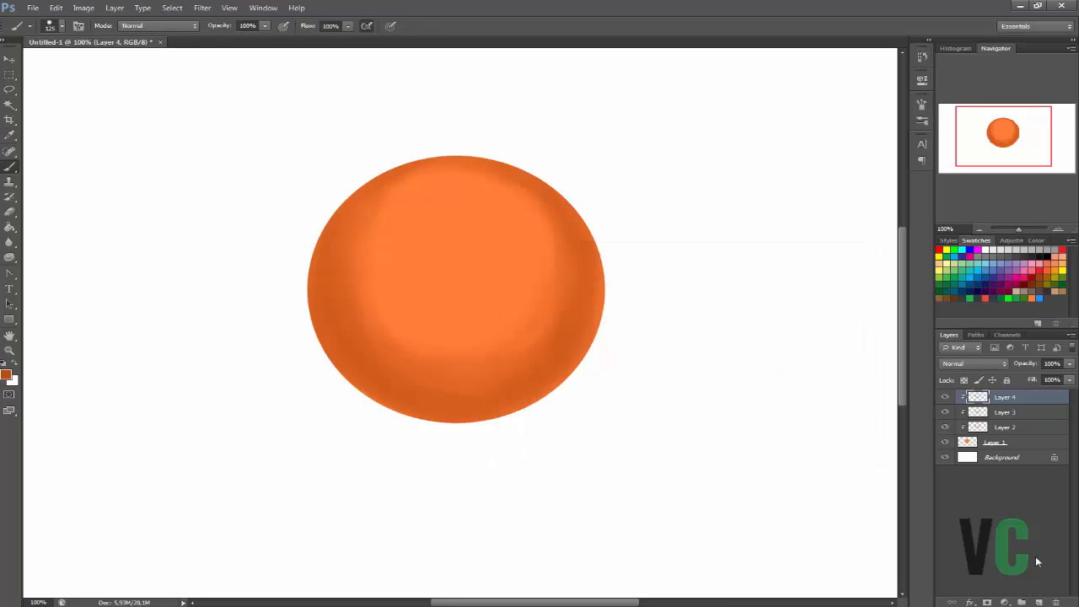
pyautogui.click(1038, 601)
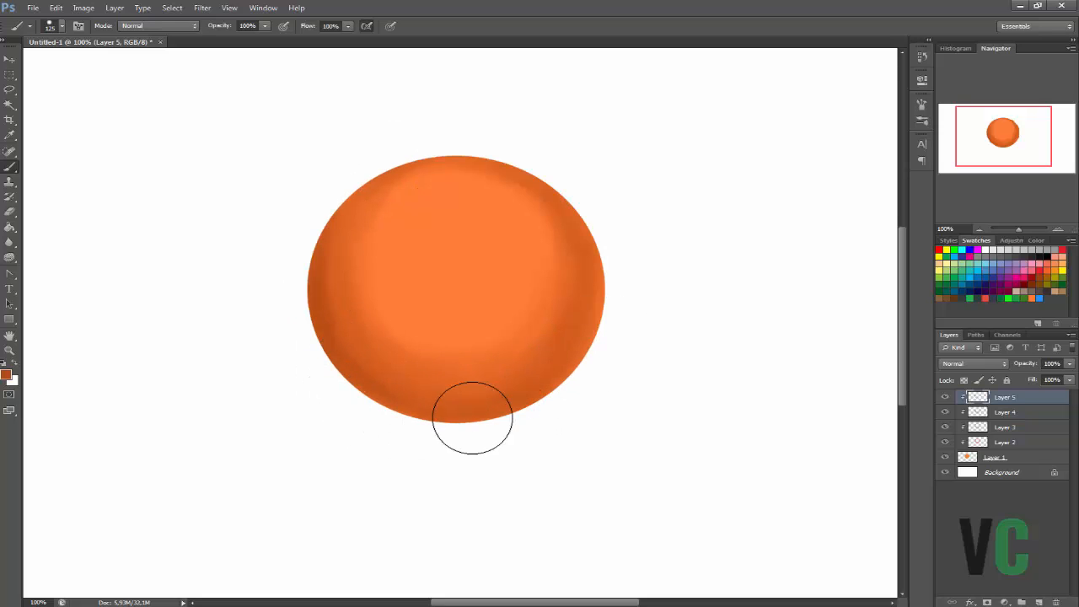
# Set the brush size to 174 px and broaden the deep shadow along the disc's bottom, right and left edges.
pyautogui.rightClick(616, 347)
pyautogui.moveTo(674, 377); pyautogui.dragTo(699, 376)
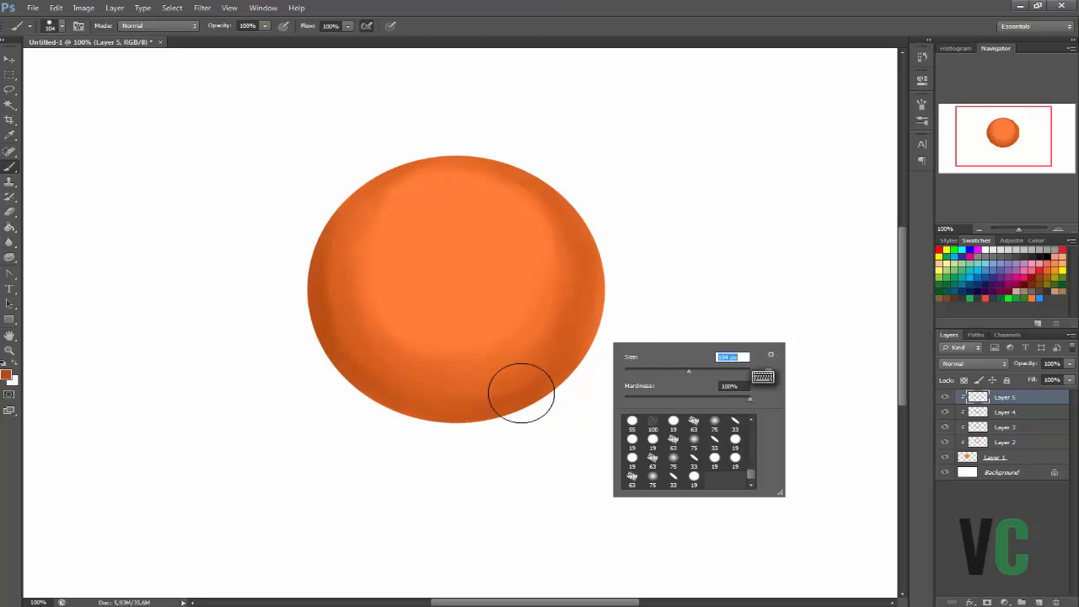
pyautogui.moveTo(408, 402)
pyautogui.mouseDown()
pyautogui.moveTo(559, 372)
pyautogui.moveTo(460, 411)
pyautogui.moveTo(542, 374)
pyautogui.moveTo(495, 395)
pyautogui.mouseUp()
pyautogui.moveTo(600, 287)
pyautogui.mouseDown()
pyautogui.moveTo(592, 250)
pyautogui.moveTo(528, 391)
pyautogui.moveTo(598, 265)
pyautogui.moveTo(466, 407)
pyautogui.moveTo(587, 305)
pyautogui.moveTo(478, 402)
pyautogui.moveTo(554, 331)
pyautogui.moveTo(597, 218)
pyautogui.moveTo(557, 356)
pyautogui.moveTo(567, 220)
pyautogui.moveTo(571, 346)
pyautogui.moveTo(580, 228)
pyautogui.mouseUp()
pyautogui.moveTo(337, 303)
pyautogui.mouseDown()
pyautogui.moveTo(362, 326)
pyautogui.moveTo(362, 349)
pyautogui.moveTo(326, 277)
pyautogui.moveTo(352, 193)
pyautogui.moveTo(316, 232)
pyautogui.moveTo(362, 344)
pyautogui.moveTo(465, 393)
pyautogui.moveTo(385, 337)
pyautogui.moveTo(467, 385)
pyautogui.moveTo(380, 380)
pyautogui.moveTo(448, 388)
pyautogui.moveTo(544, 351)
pyautogui.moveTo(497, 387)
pyautogui.moveTo(403, 387)
pyautogui.moveTo(570, 301)
pyautogui.moveTo(577, 265)
pyautogui.moveTo(565, 306)
pyautogui.moveTo(399, 294)
pyautogui.moveTo(343, 246)
pyautogui.moveTo(337, 312)
pyautogui.moveTo(373, 365)
pyautogui.moveTo(410, 390)
pyautogui.moveTo(377, 361)
pyautogui.moveTo(388, 337)
pyautogui.moveTo(559, 318)
pyautogui.moveTo(422, 356)
pyautogui.moveTo(479, 358)
pyautogui.moveTo(433, 374)
pyautogui.moveTo(559, 315)
pyautogui.moveTo(405, 369)
pyautogui.moveTo(371, 199)
pyautogui.moveTo(419, 157)
pyautogui.moveTo(554, 156)
pyautogui.moveTo(465, 181)
pyautogui.moveTo(512, 163)
pyautogui.moveTo(368, 163)
pyautogui.moveTo(450, 147)
pyautogui.moveTo(344, 198)
pyautogui.mouseUp()
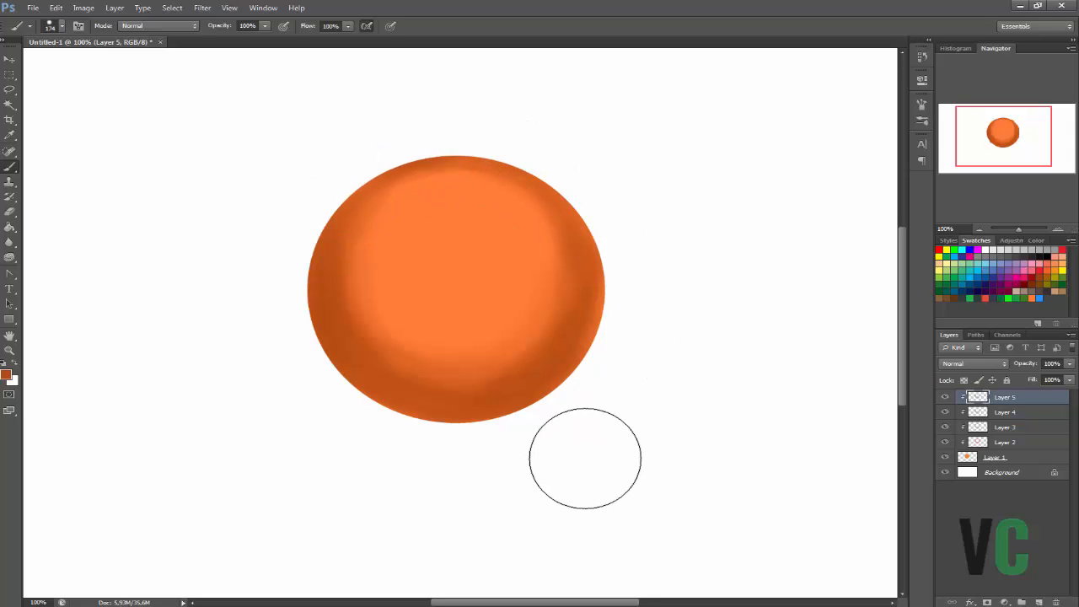
# Paint a soft highlight in the lighter orange ff9036 over the disc's centre and upper area on a new clipped layer.
pyautogui.click(6, 374)
pyautogui.click(466, 246)
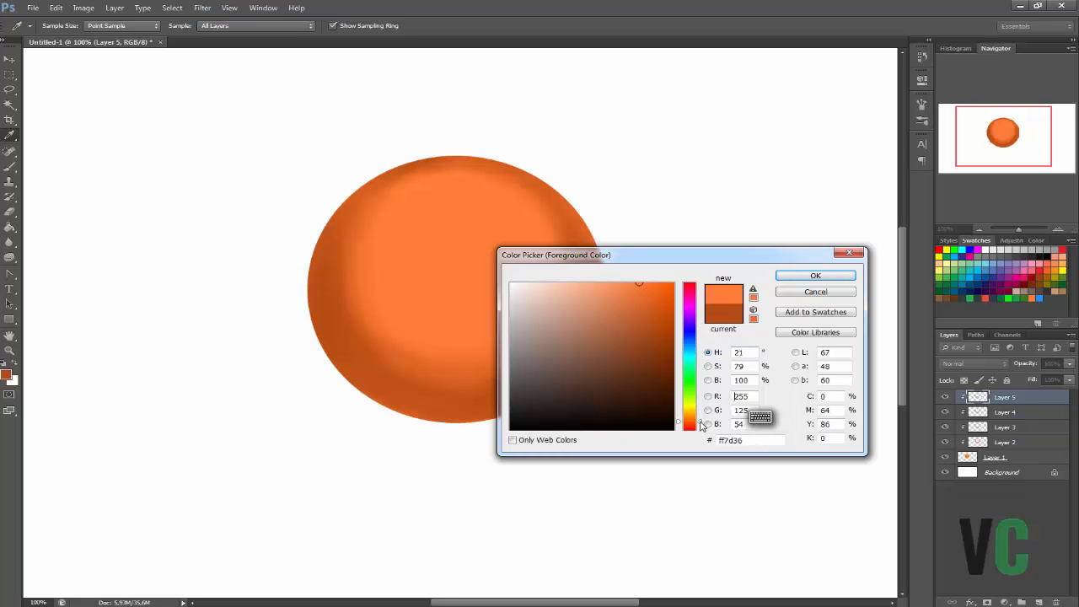
pyautogui.moveTo(701, 422); pyautogui.dragTo(700, 420)
pyautogui.click(805, 278)
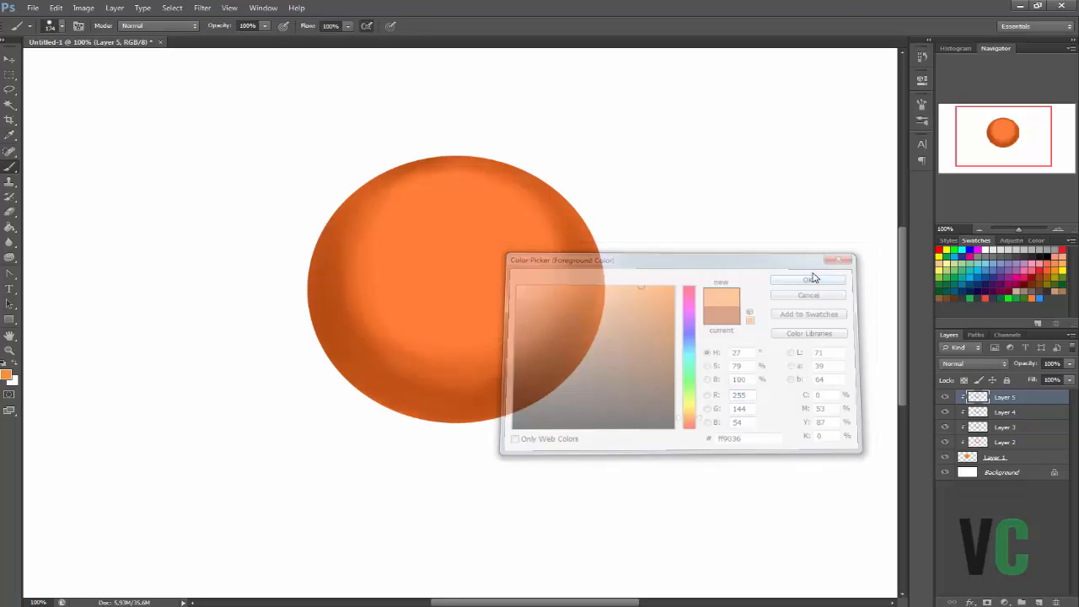
pyautogui.click(1038, 601)
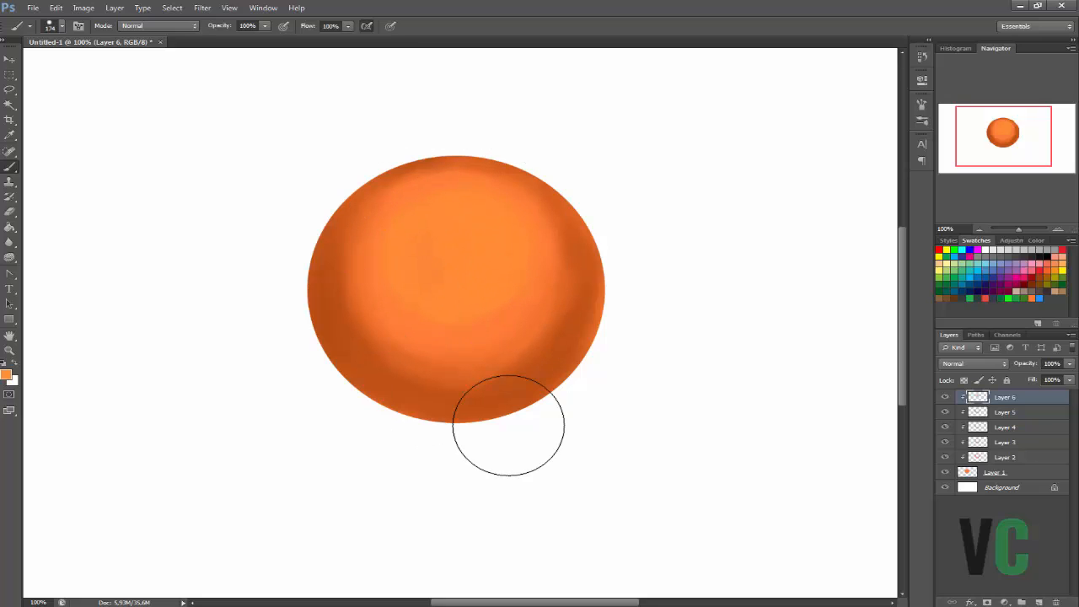
pyautogui.moveTo(458, 208)
pyautogui.mouseDown()
pyautogui.moveTo(460, 327)
pyautogui.moveTo(481, 327)
pyautogui.moveTo(389, 306)
pyautogui.moveTo(492, 321)
pyautogui.moveTo(378, 268)
pyautogui.moveTo(457, 336)
pyautogui.moveTo(377, 246)
pyautogui.moveTo(413, 329)
pyautogui.moveTo(460, 254)
pyautogui.moveTo(444, 282)
pyautogui.moveTo(431, 257)
pyautogui.moveTo(563, 257)
pyautogui.mouseUp()
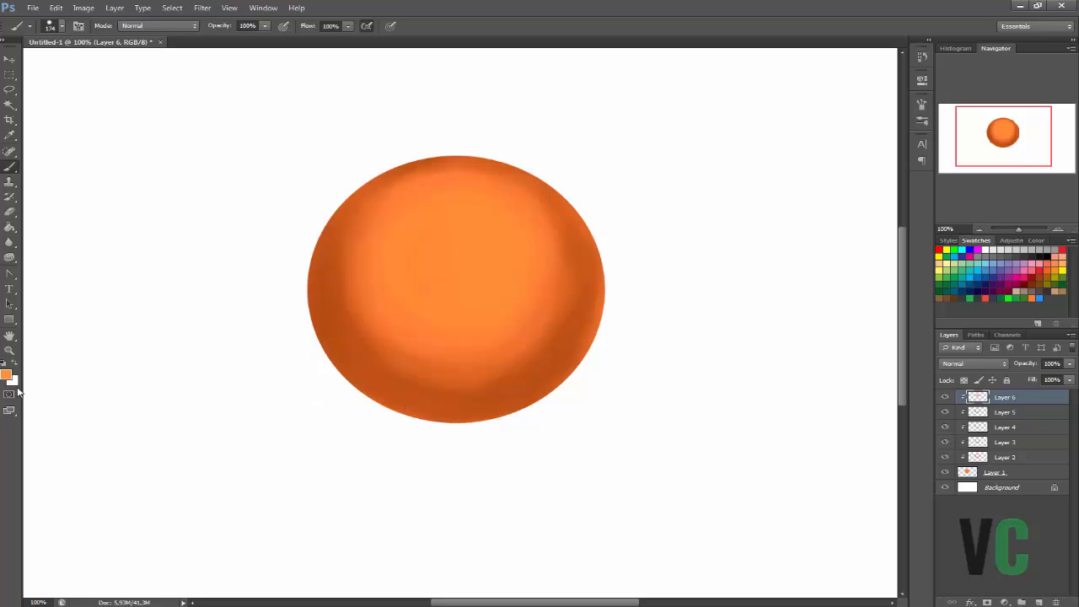
# Shift the foreground colour's hue to 31° for the yellower orange ff9e36.
pyautogui.click(8, 375)
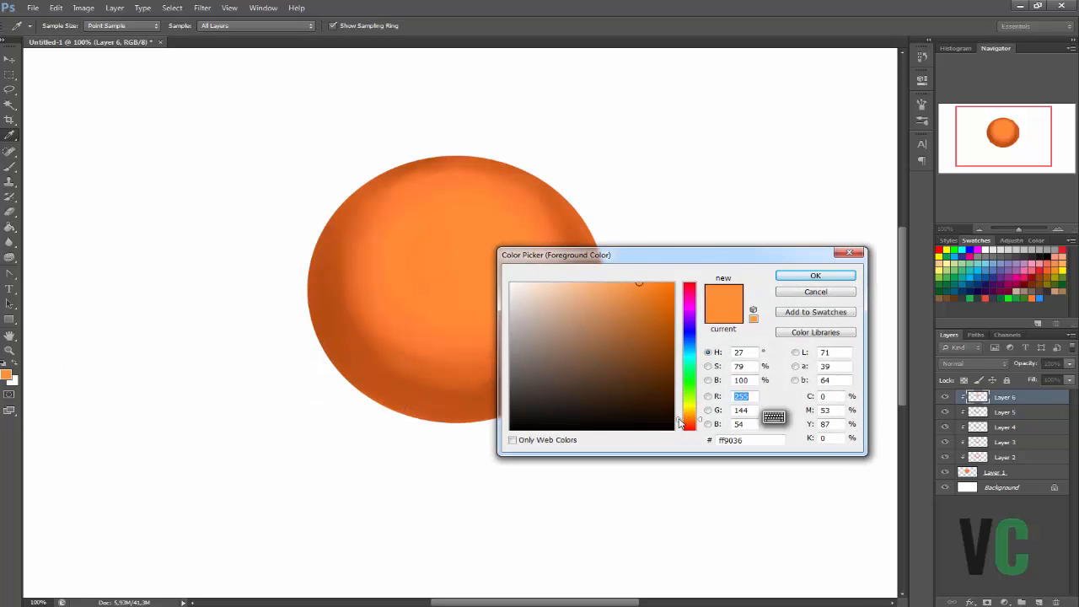
pyautogui.moveTo(678, 419); pyautogui.dragTo(677, 422)
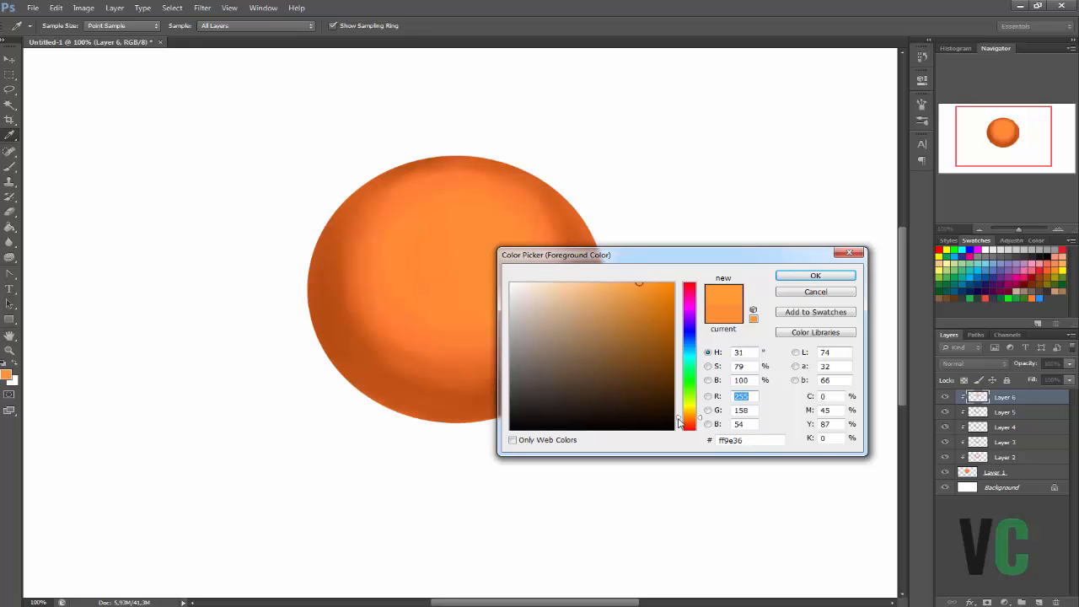
pyautogui.click(814, 275)
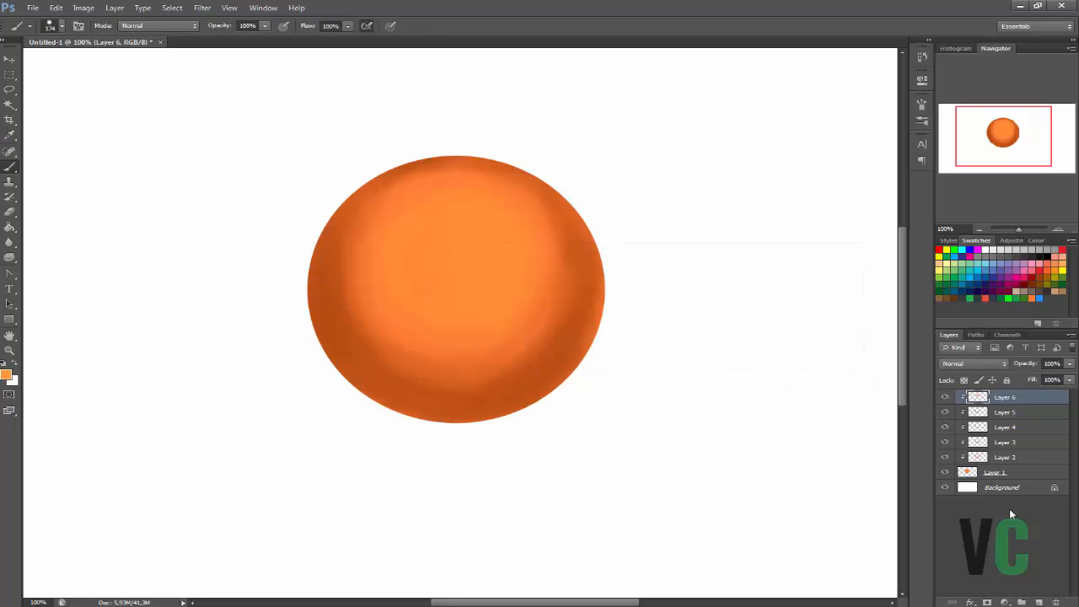
# Paint a smaller highlight in the yellower orange ff9e36 over the disc's upper centre on a new clipped layer.
pyautogui.click(1038, 602)
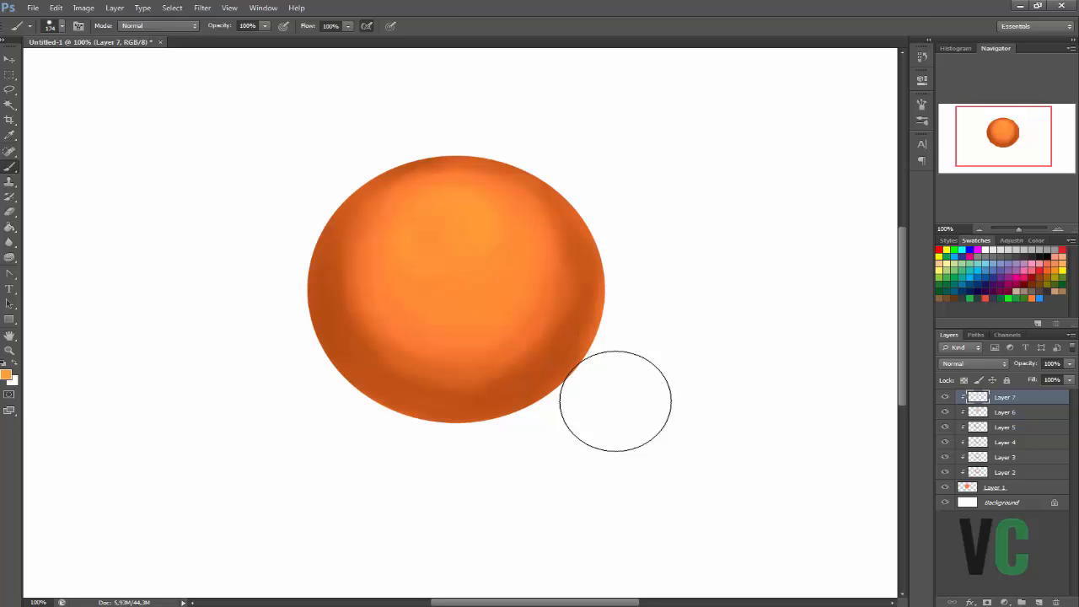
pyautogui.click(980, 229)
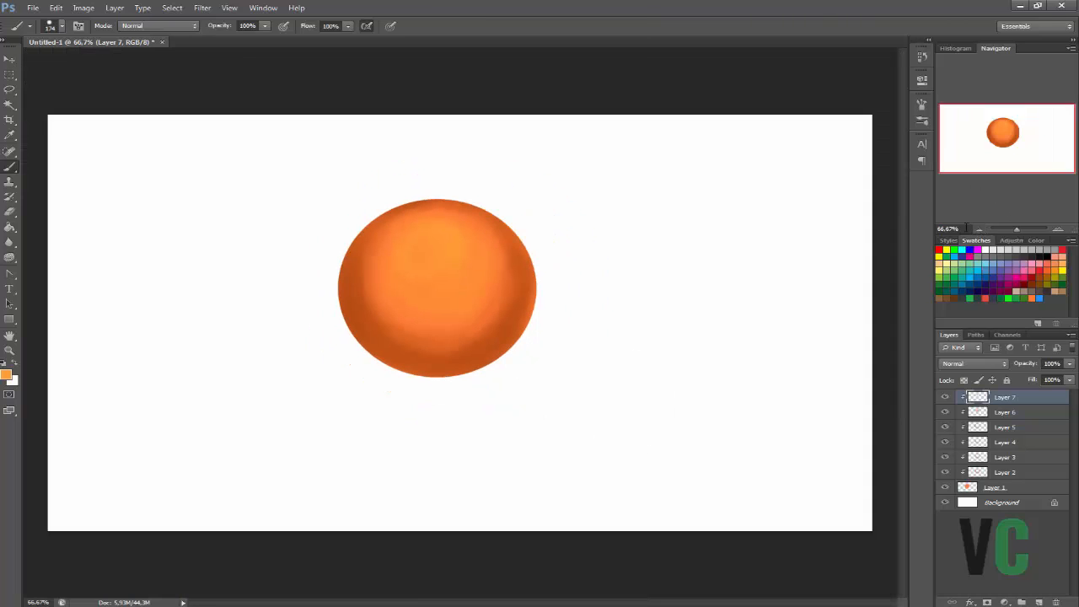
pyautogui.click(1055, 230)
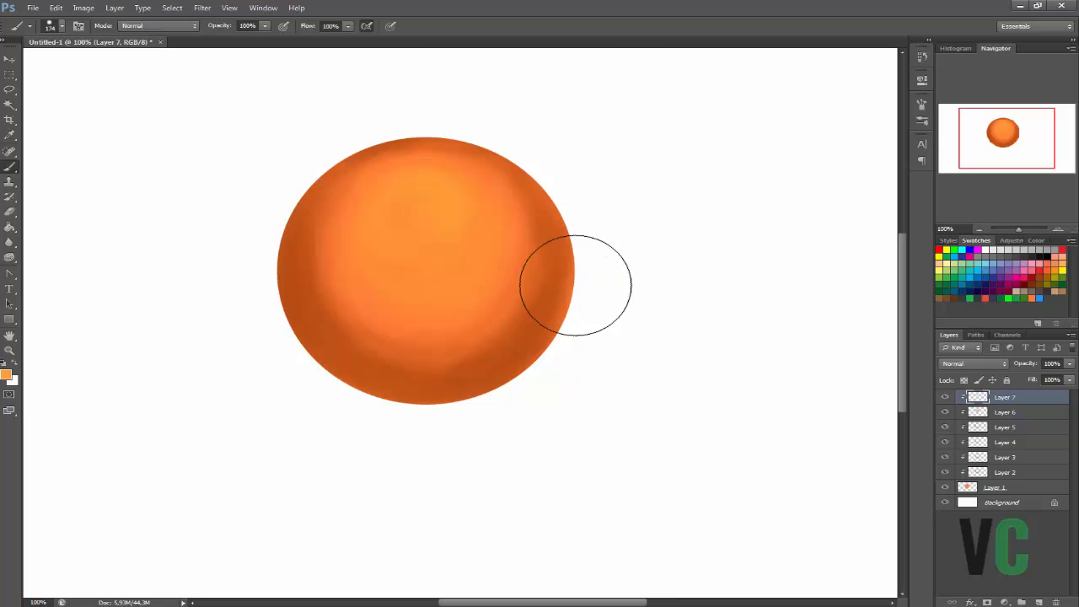
# On a new unclipped layer, paint thin orange reflections along the sphere's side edges and a round spot at its upper right with a 30 px brush.
pyautogui.rightClick(639, 355)
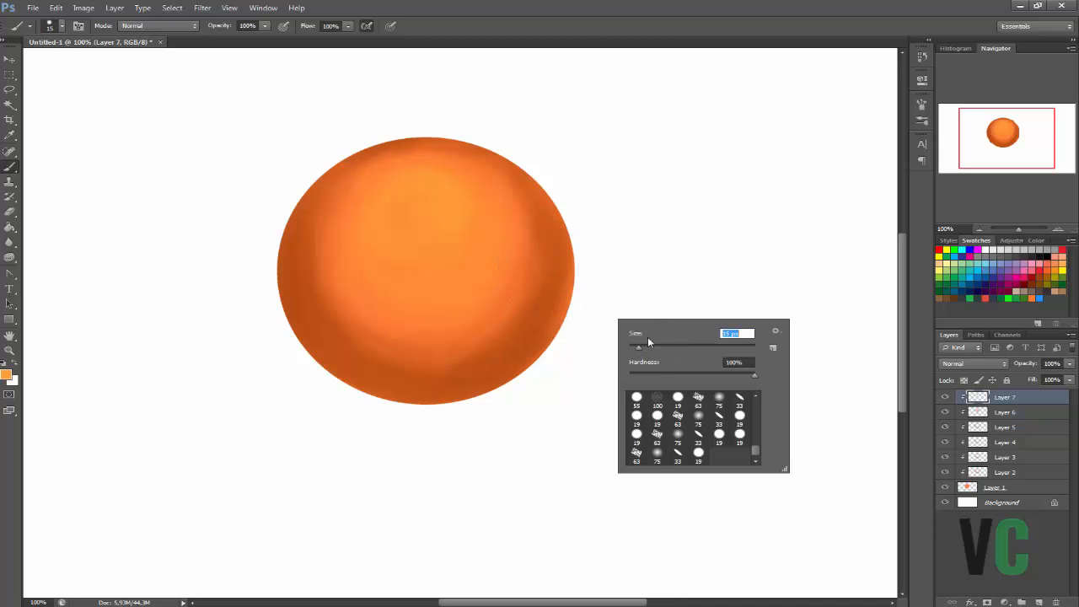
pyautogui.click(1039, 600)
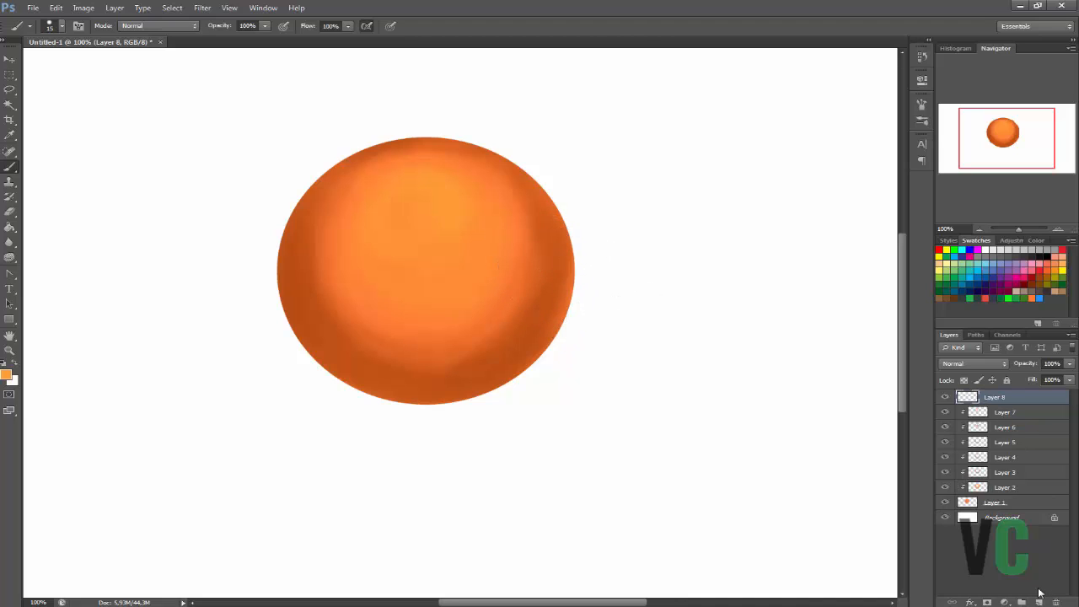
pyautogui.rightClick(426, 336)
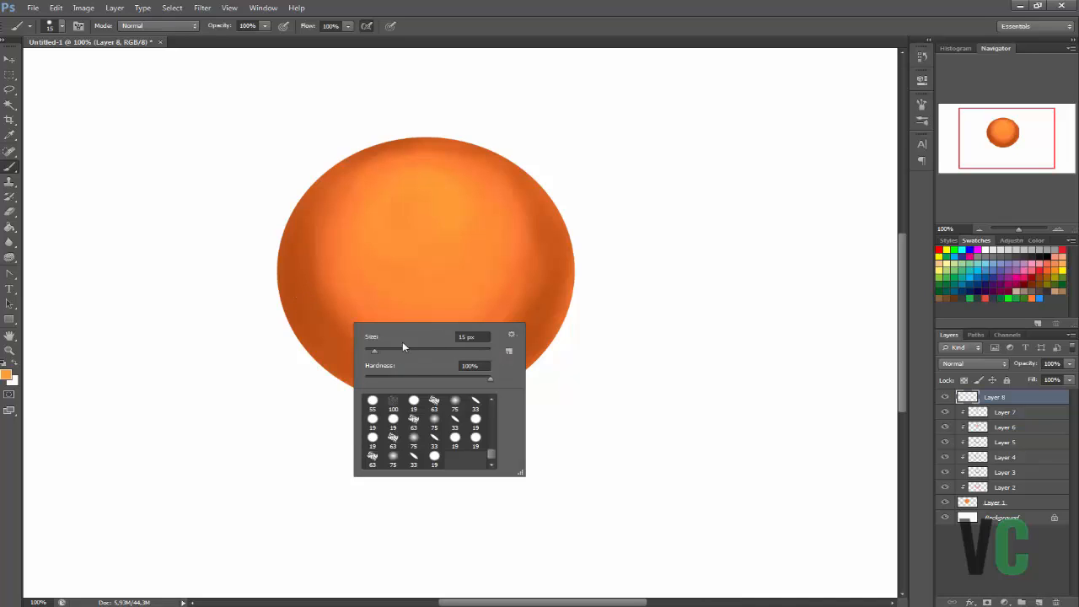
pyautogui.press('Return')
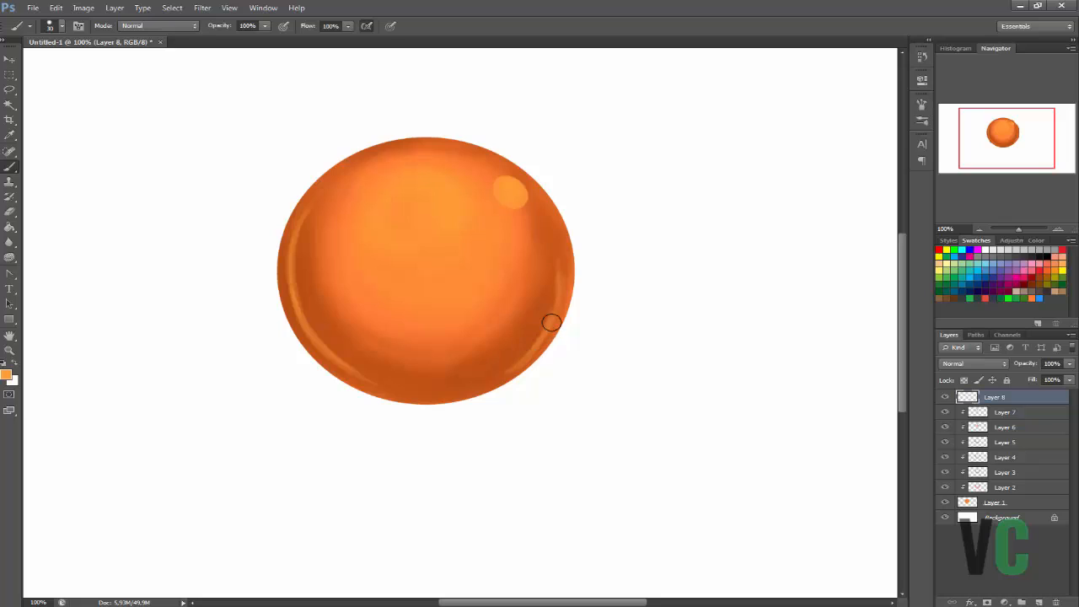
# Set the eraser size to 35 px and erase the thin reflection along the sphere's right edge.
pyautogui.press('e')
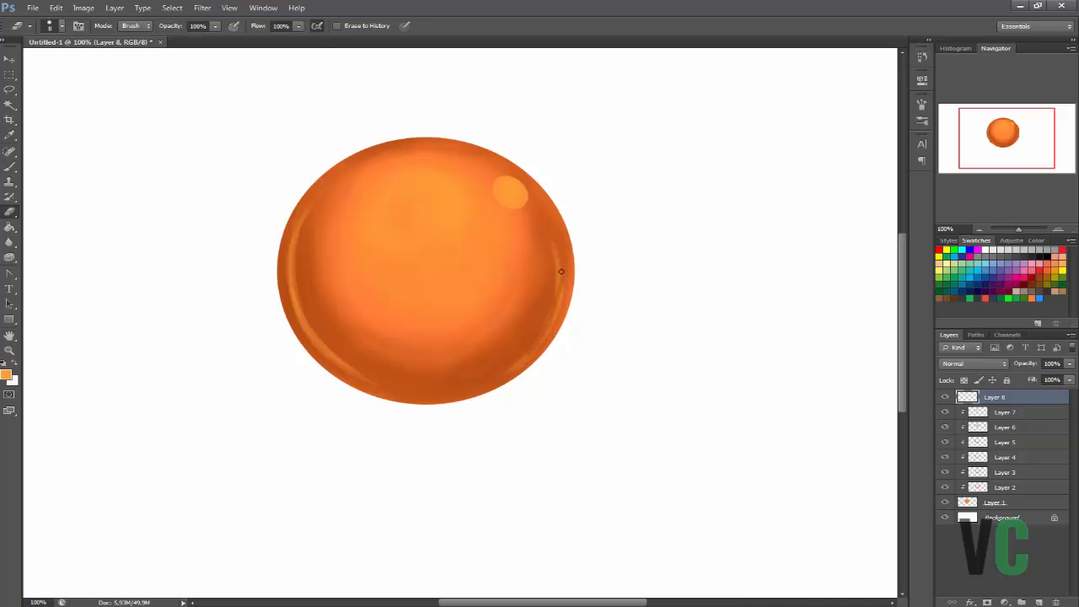
pyautogui.rightClick(576, 288)
pyautogui.moveTo(554, 261); pyautogui.dragTo(537, 344)
pyautogui.press('b')
# Set the brush size to 66 px, thicken the reflection along the sphere's left edge and trim it with the eraser.
pyautogui.rightClick(535, 314)
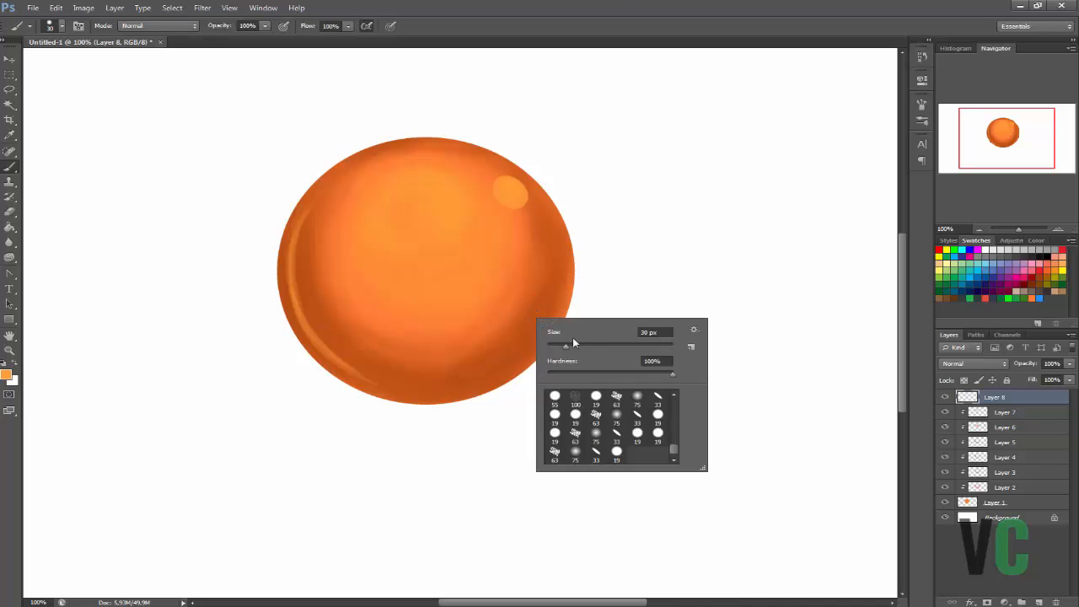
pyautogui.moveTo(305, 217)
pyautogui.mouseDown()
pyautogui.moveTo(307, 315)
pyautogui.moveTo(327, 348)
pyautogui.mouseUp()
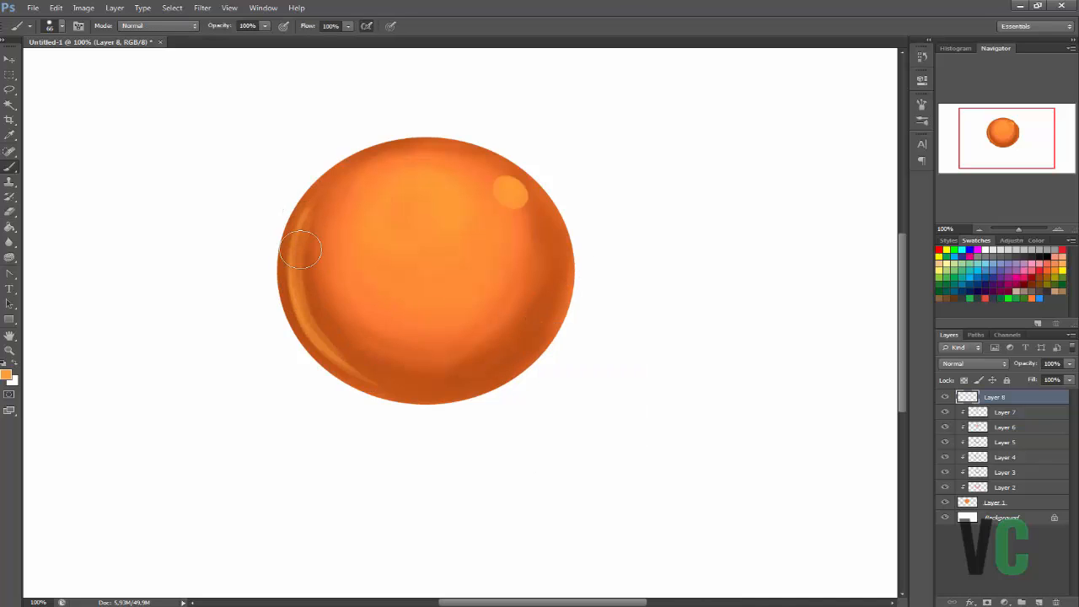
pyautogui.moveTo(302, 250); pyautogui.dragTo(347, 363)
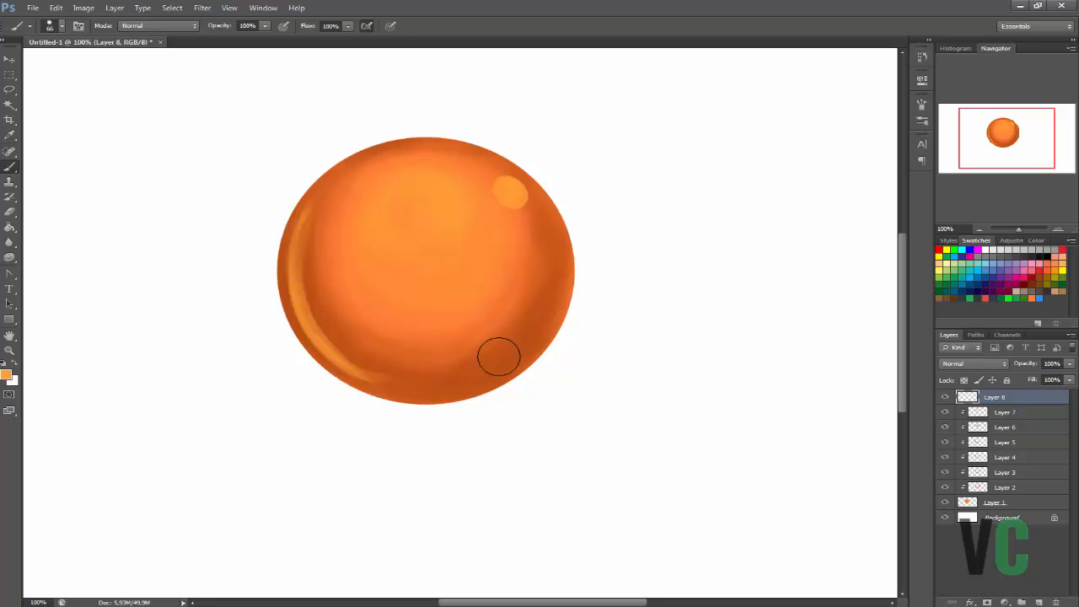
pyautogui.press('e')
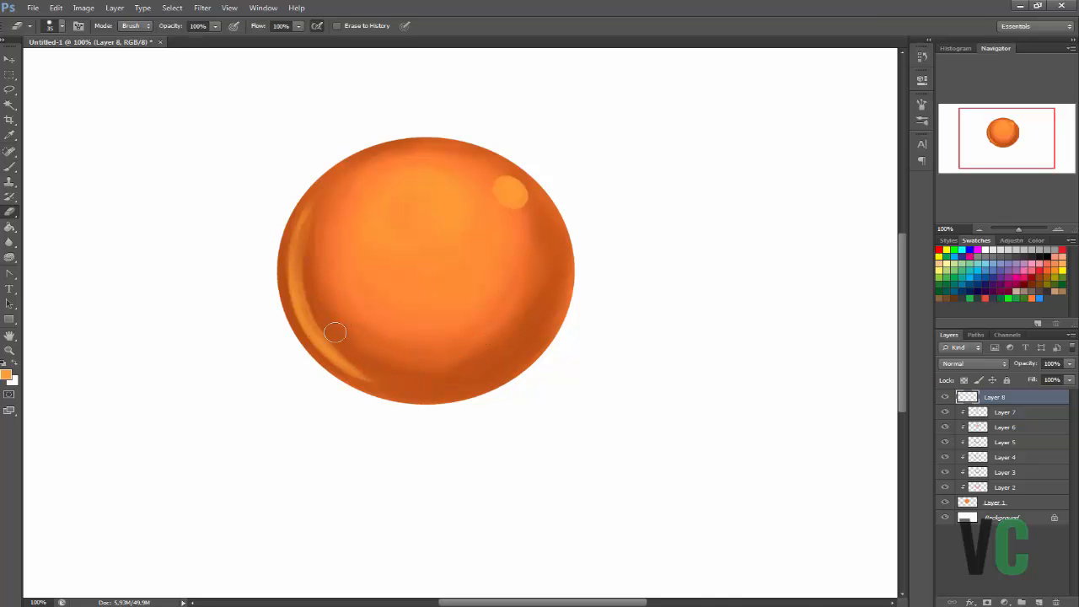
pyautogui.press('b')
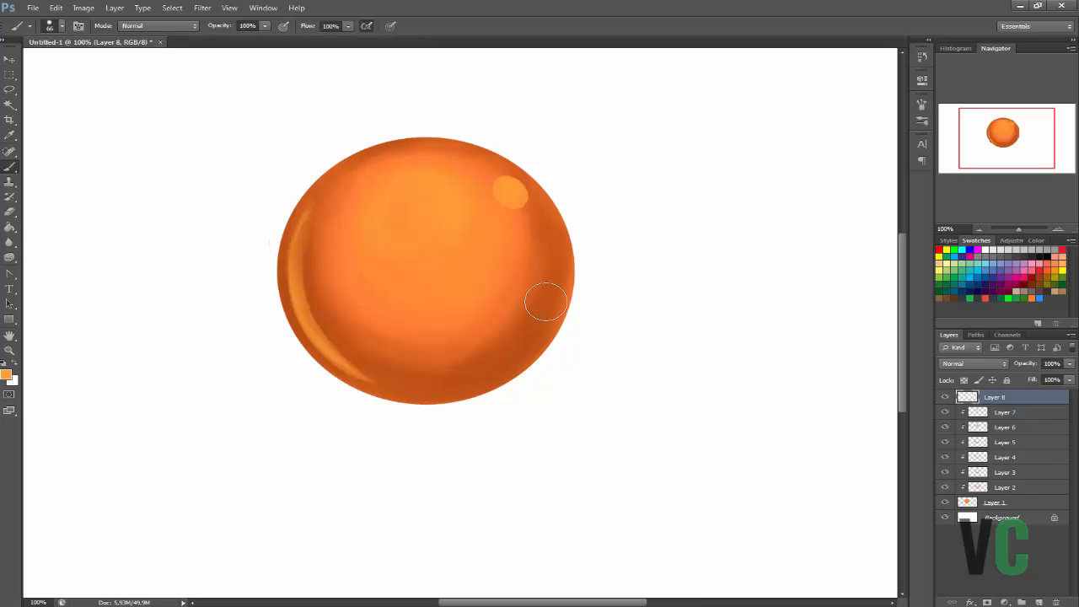
# Set the brush size to 116 px and paint a broad curved orange reflection along the sphere's lower-right edge.
pyautogui.rightClick(519, 349)
pyautogui.moveTo(578, 378); pyautogui.dragTo(599, 378)
pyautogui.click(506, 354)
pyautogui.moveTo(553, 305); pyautogui.dragTo(458, 384)
pyautogui.moveTo(548, 274); pyautogui.dragTo(534, 327)
pyautogui.moveTo(541, 244); pyautogui.dragTo(492, 358)
# Refine the lower-right reflection by trimming its edges with the eraser and strengthening its orange with the brush.
pyautogui.press('e')
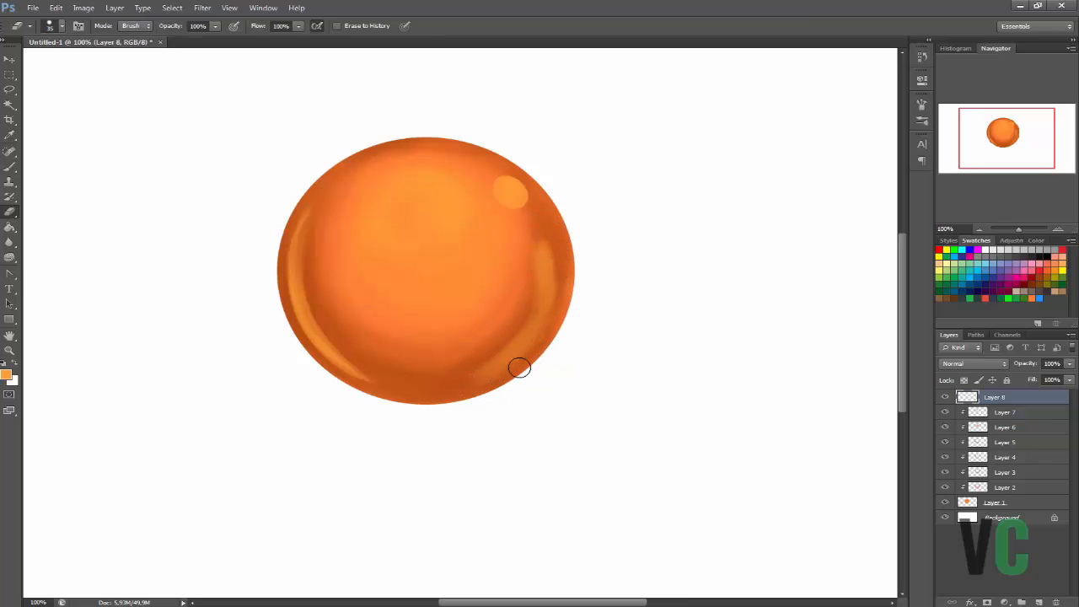
pyautogui.press('b')
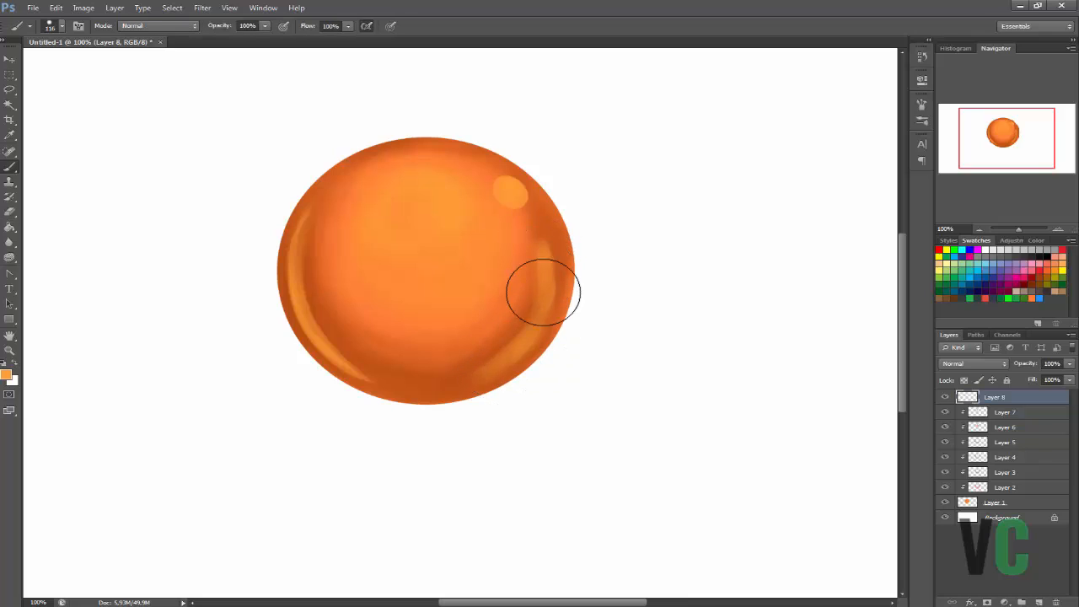
pyautogui.press('e')
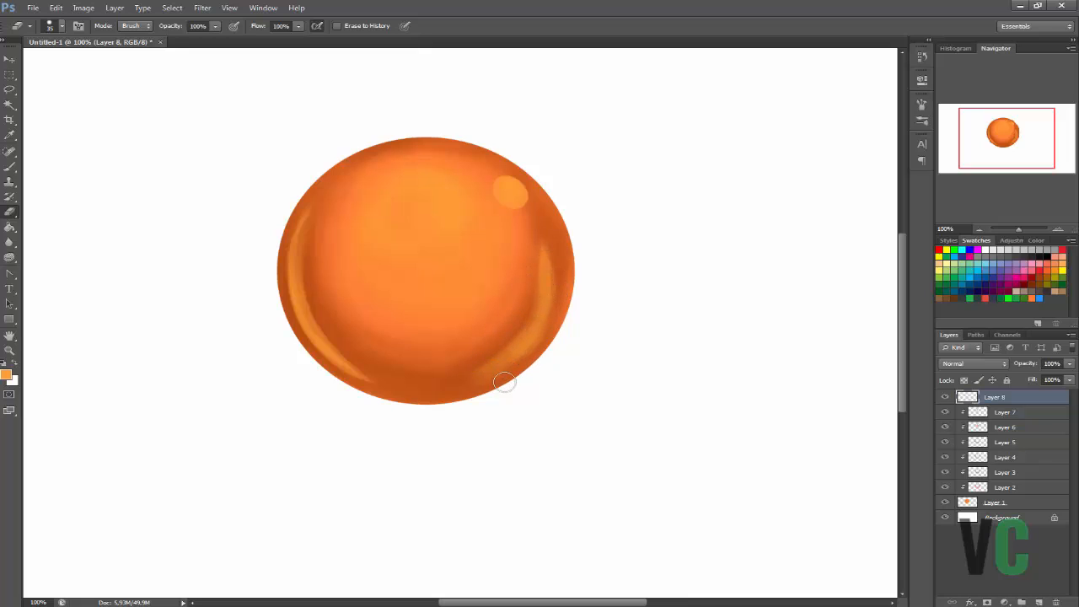
# Set the brush size to 34 px and paint white glints on the side reflections, the round spot and the sphere's upper-left edge.
pyautogui.press('b')
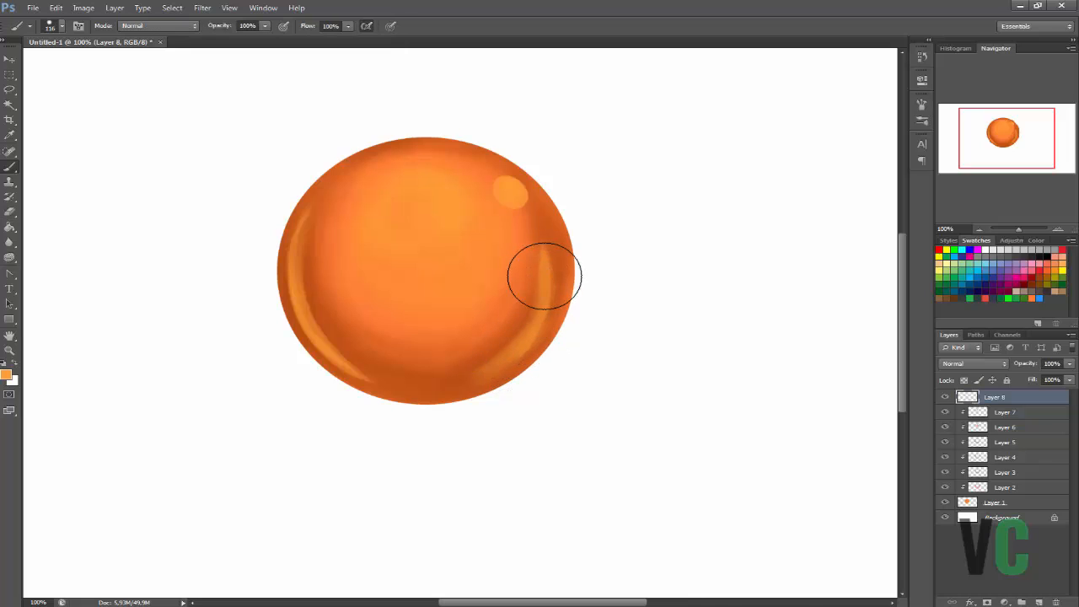
pyautogui.rightClick(556, 305)
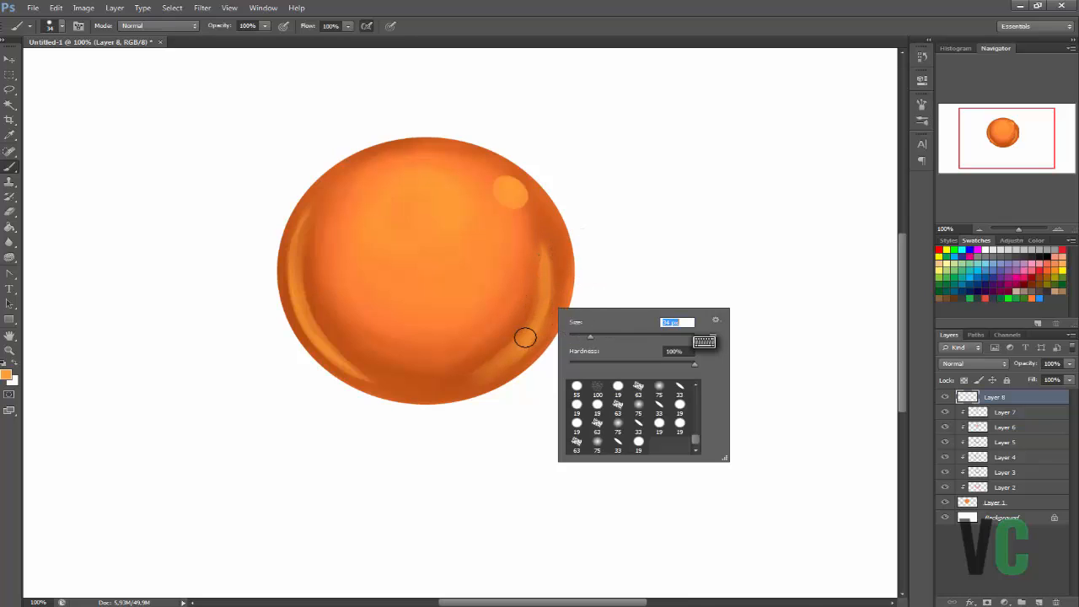
pyautogui.press('Return')
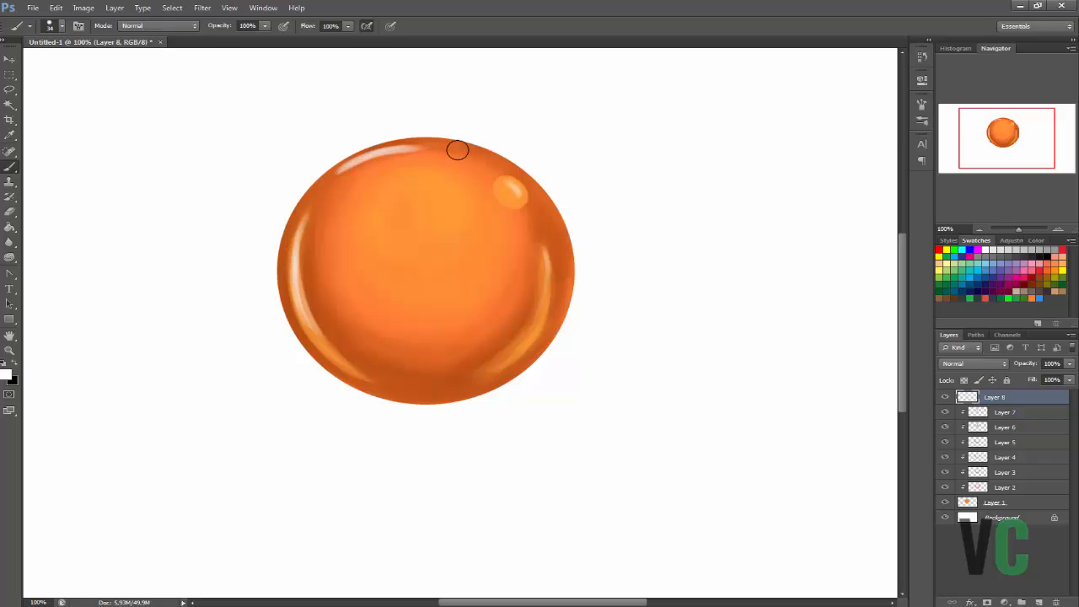
# Lasso the white glint on the sphere's upper-left edge, transform it slightly and clear the selection.
pyautogui.press('l')
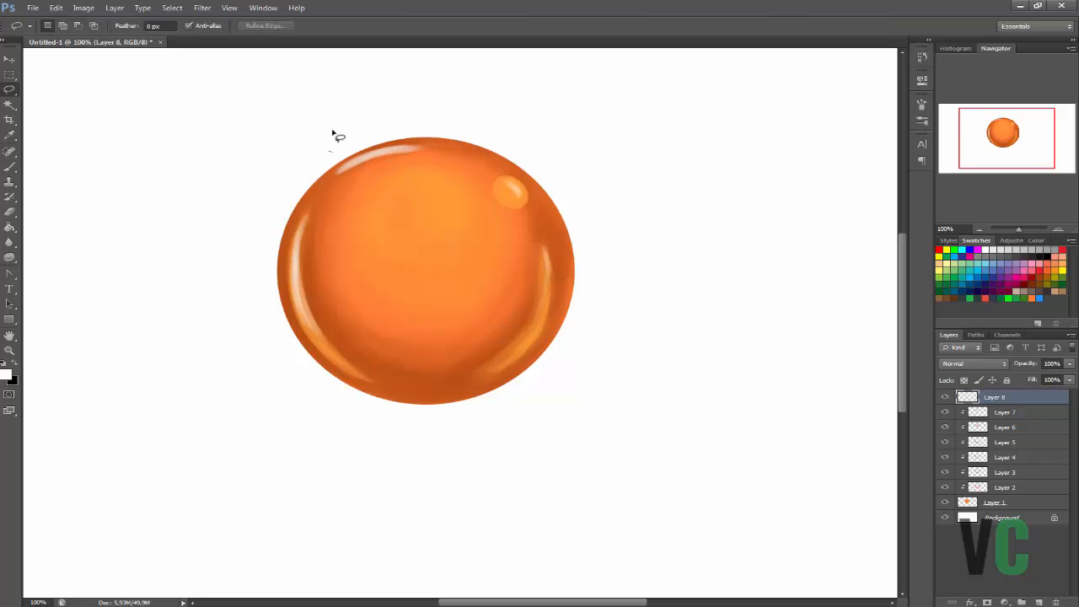
pyautogui.moveTo(390, 99); pyautogui.dragTo(347, 117)
pyautogui.moveTo(526, 118); pyautogui.dragTo(468, 123)
pyautogui.press('Return')
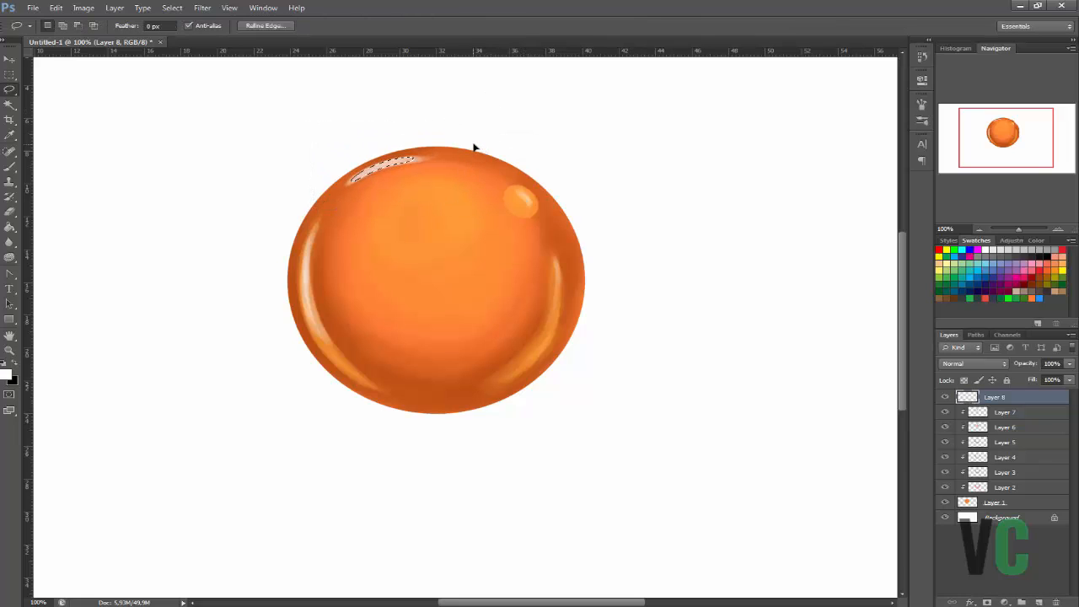
pyautogui.hotkey('ctrl', 'd')
# Thin the upper-left white glint with the 35 px eraser, then rotate the canvas view and return it to 0°.
pyautogui.press('e')
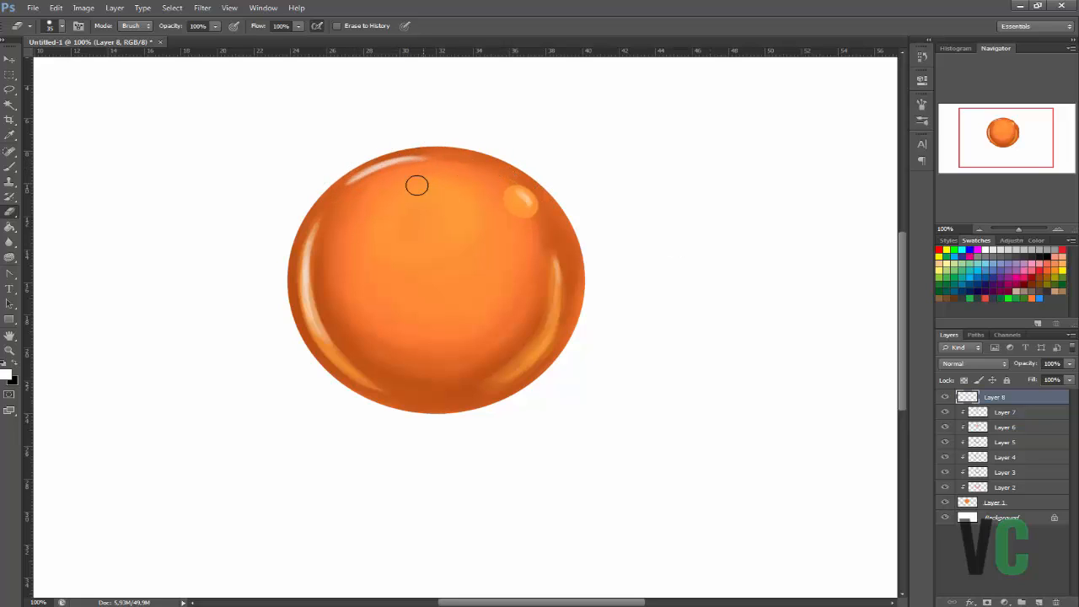
pyautogui.press('r')
pyautogui.click(409, 140)
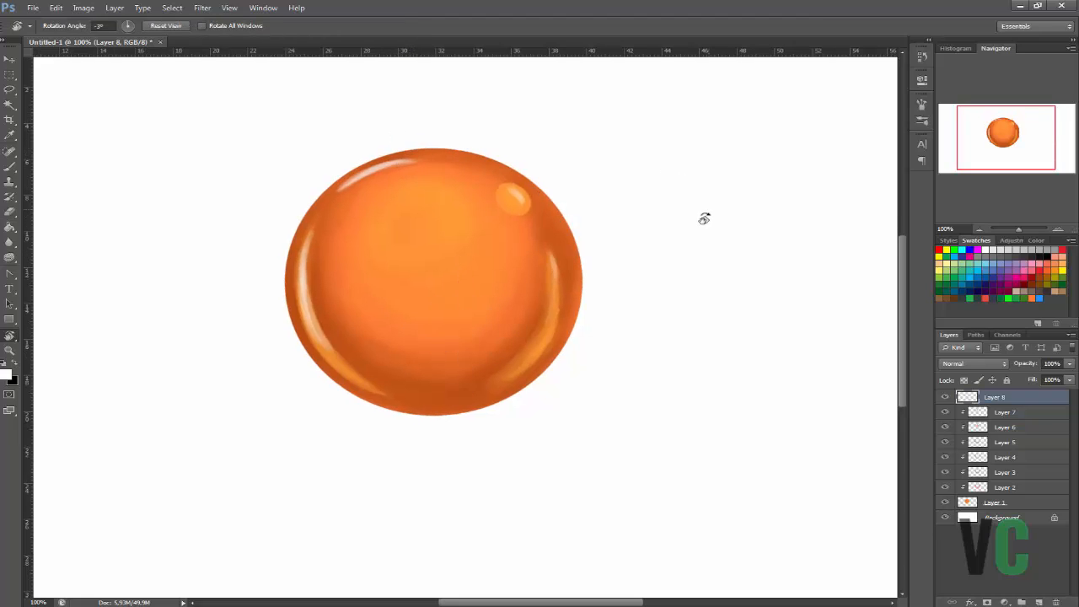
pyautogui.click(703, 248)
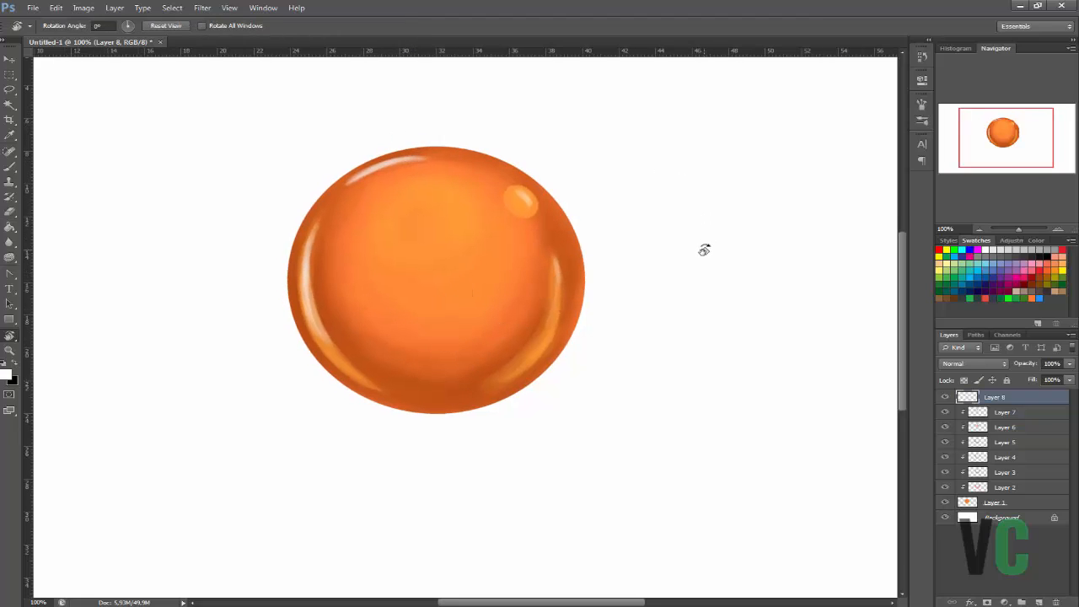
# Rework the round spot at the upper right with a whiter centre and sampled orange, softening it with the 19 px Blur tool.
pyautogui.press('b')
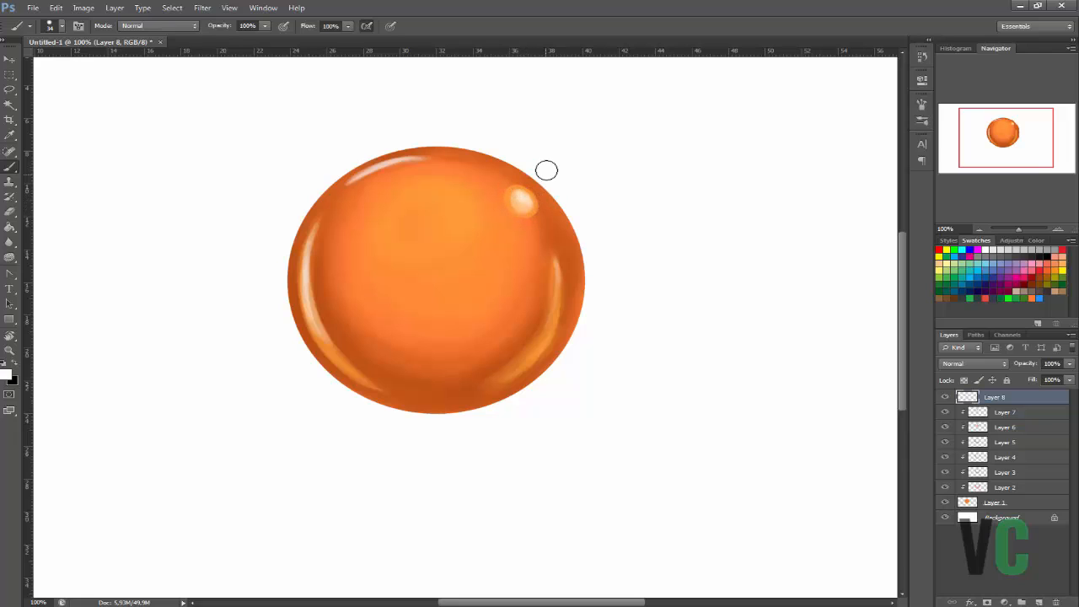
pyautogui.press('i')
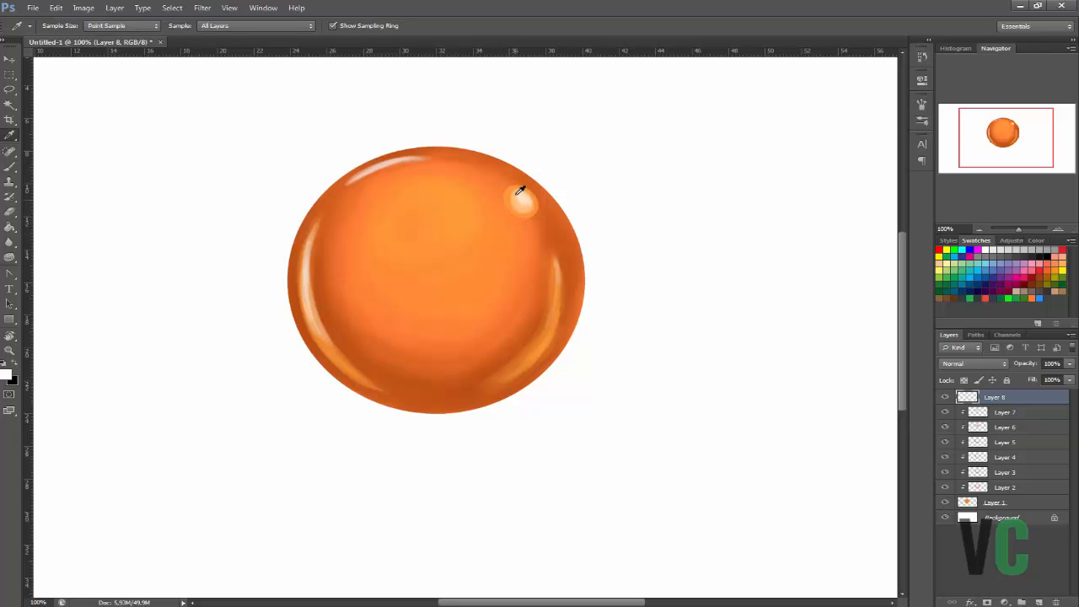
pyautogui.click(12, 245)
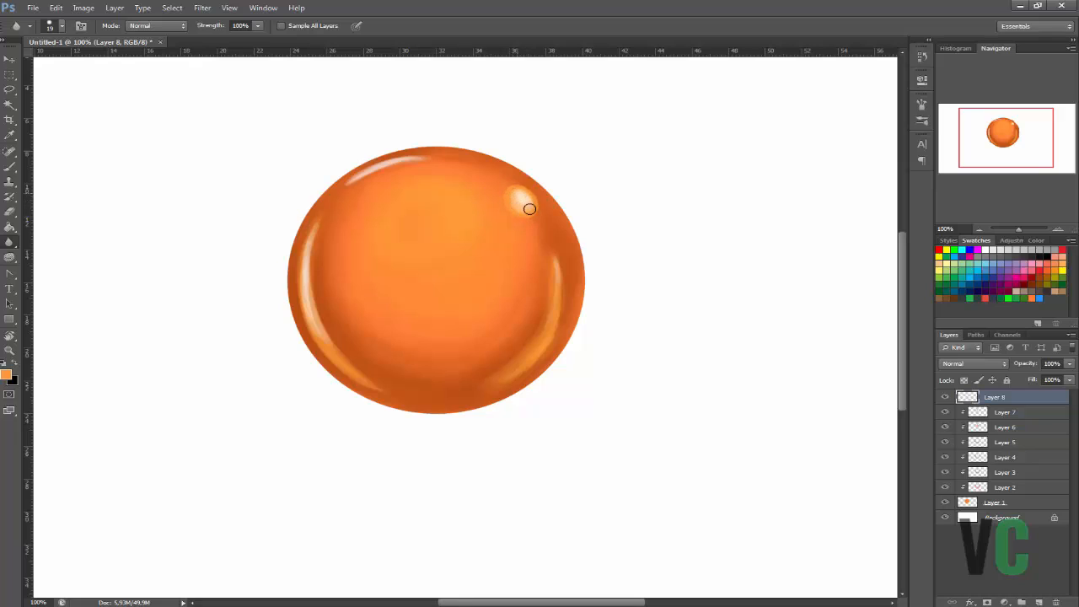
pyautogui.click(11, 246)
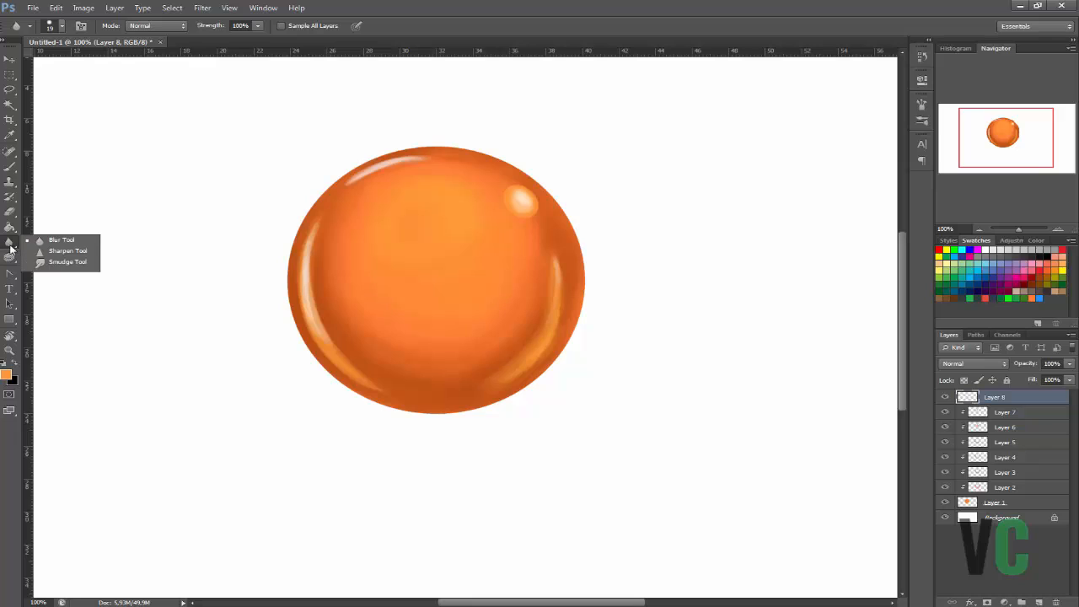
pyautogui.click(519, 196)
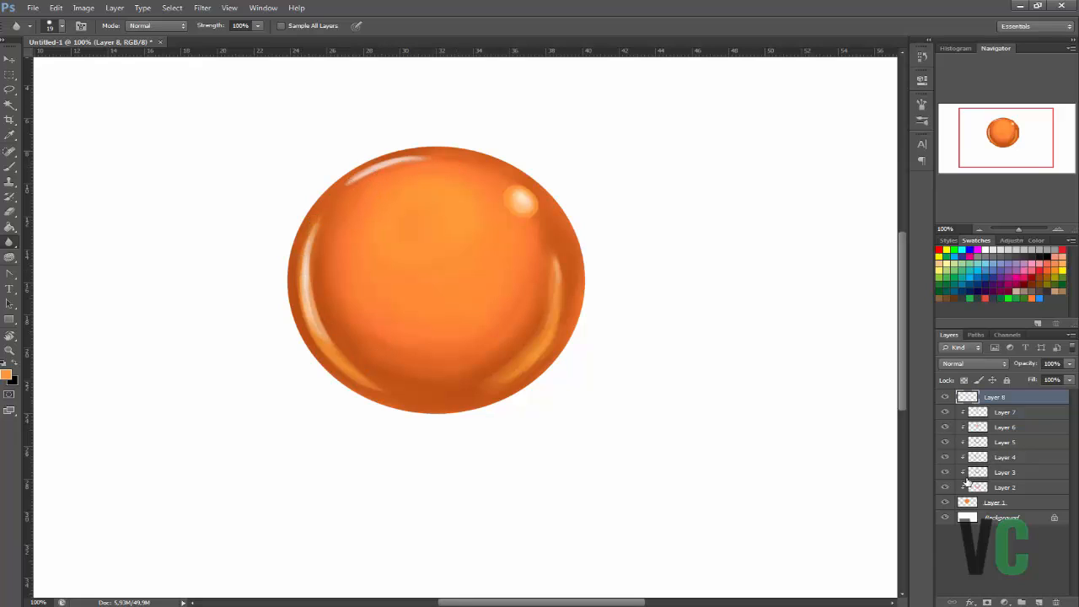
# Draw a solid five-pointed star with the Custom Shape tool on the upper-left part of the sphere's face.
pyautogui.click(10, 319)
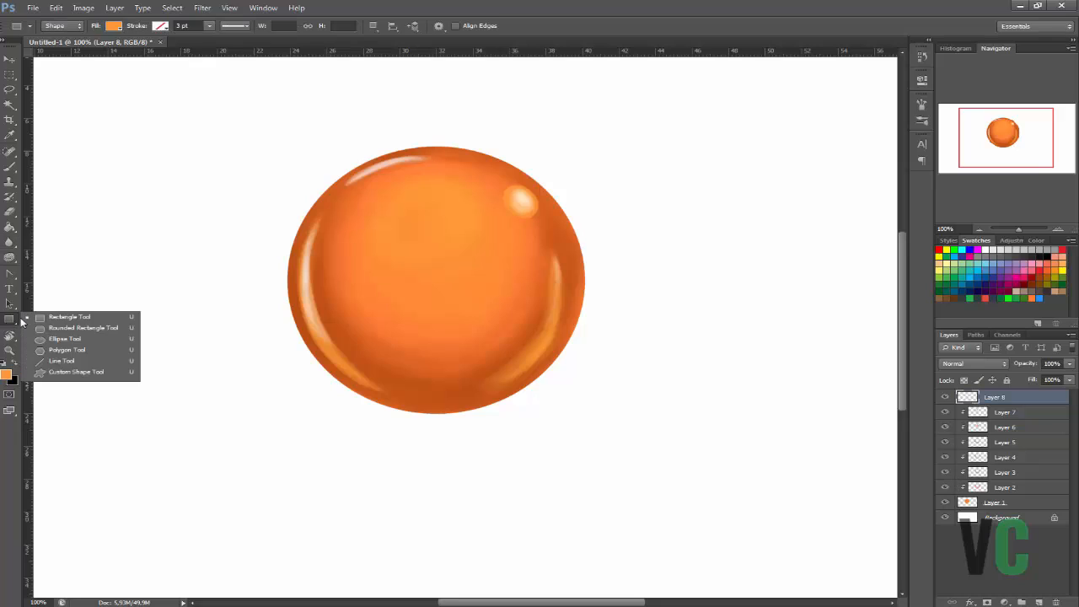
pyautogui.click(58, 373)
pyautogui.click(496, 28)
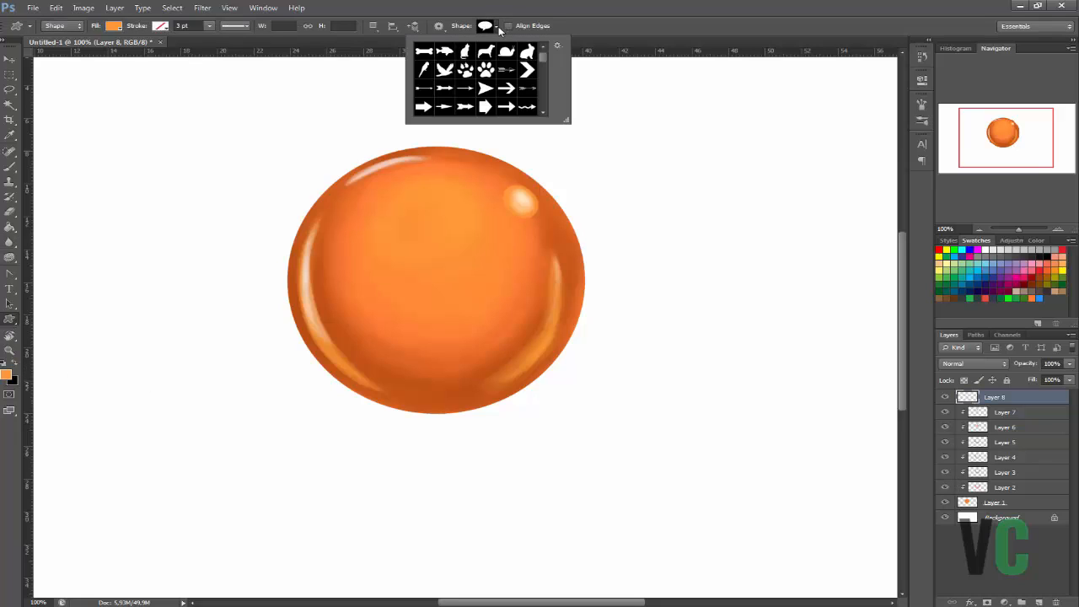
pyautogui.moveTo(542, 66); pyautogui.dragTo(541, 77)
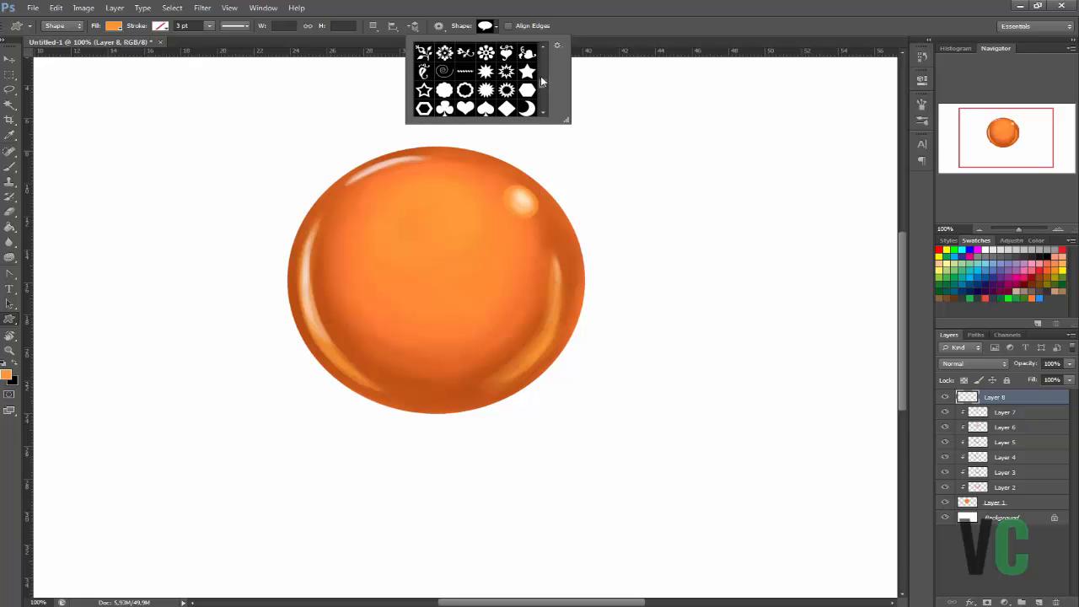
pyautogui.click(527, 71)
pyautogui.click(424, 241)
pyautogui.moveTo(393, 221)
pyautogui.mouseDown()
pyautogui.moveTo(496, 307)
pyautogui.moveTo(404, 239)
pyautogui.mouseUp()
# Change the star shape's fill colour to a dark reddish orange.
pyautogui.press('v')
pyautogui.doubleClick(967, 402)
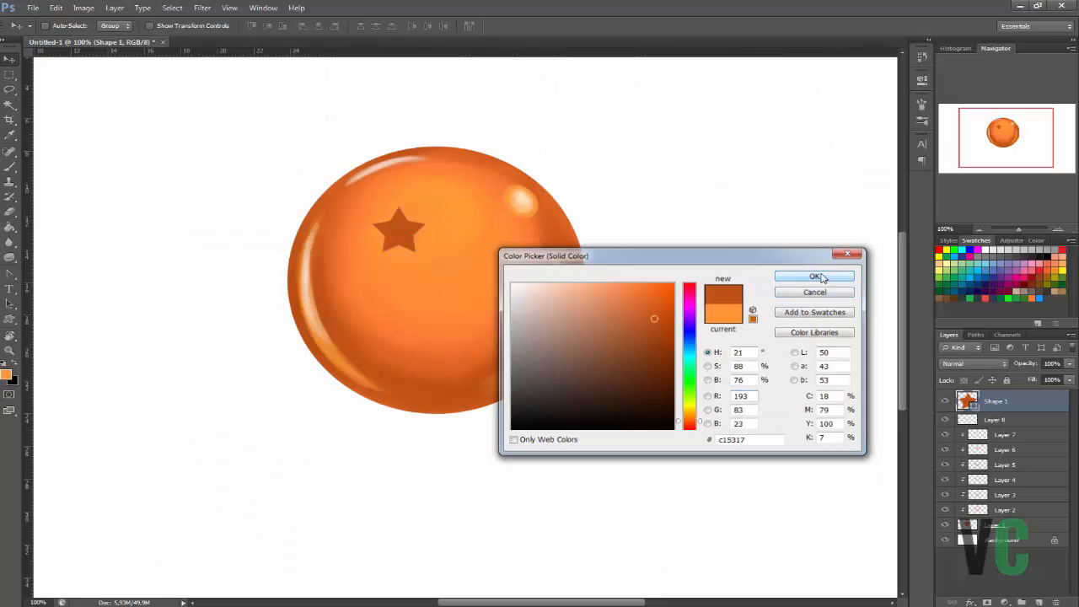
pyautogui.click(816, 276)
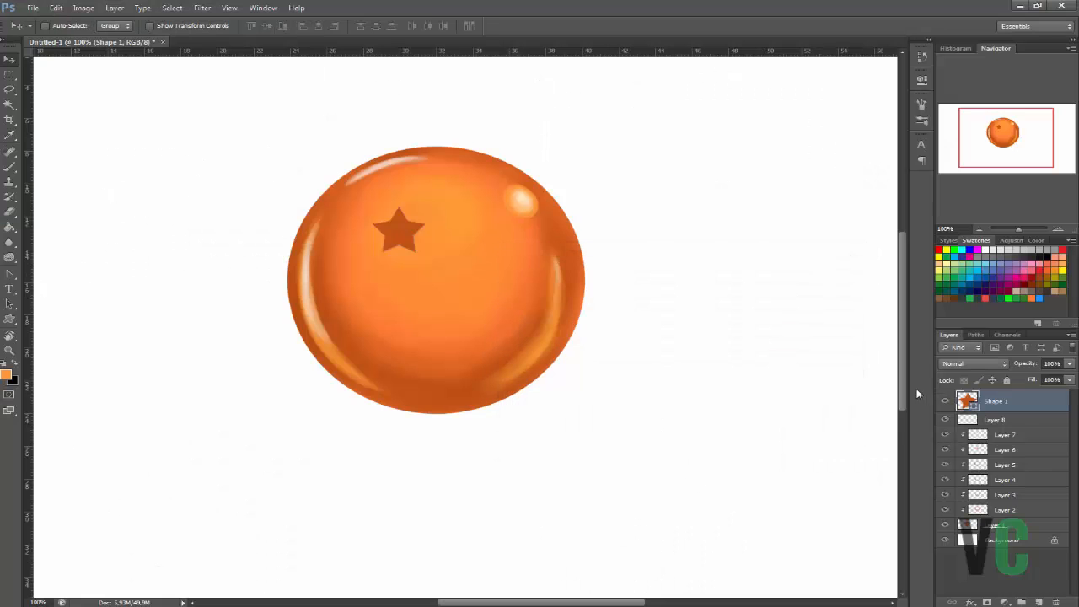
# Duplicate the star shape three times and arrange the four stars in two rows of two on the sphere.
pyautogui.hotkey('ctrl', 'j')
pyautogui.moveTo(469, 248); pyautogui.dragTo(550, 260)
pyautogui.hotkey('ctrl', 'j')
pyautogui.moveTo(474, 241); pyautogui.dragTo(497, 311)
pyautogui.hotkey('ctrl', 'j')
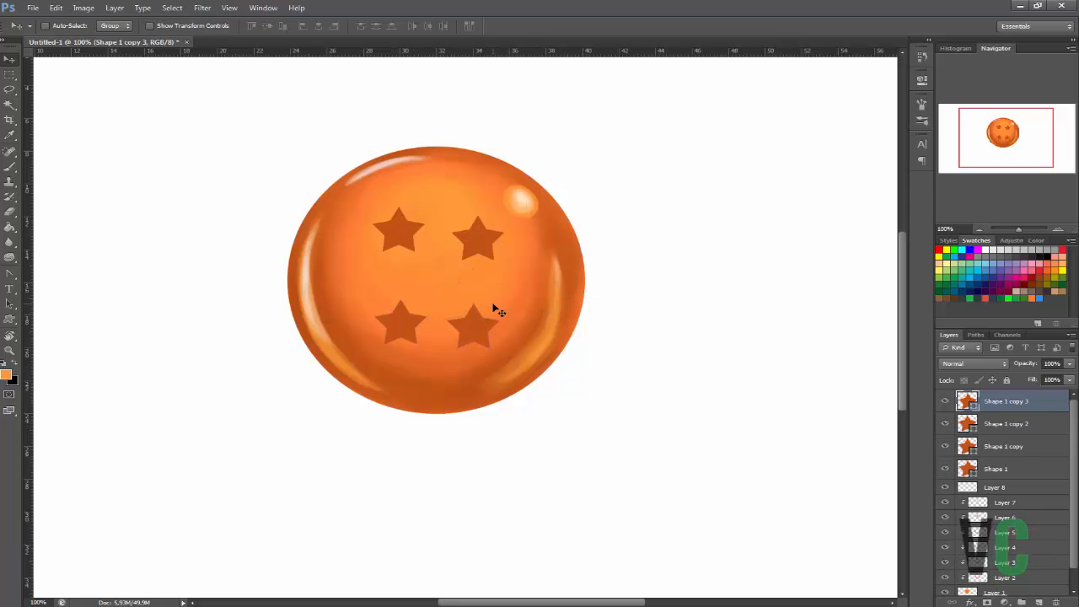
# Shift the lower-left star slightly up and outward, and merge the four star shape layers into a single shape layer.
pyautogui.click(993, 430)
pyautogui.moveTo(412, 327); pyautogui.dragTo(403, 315)
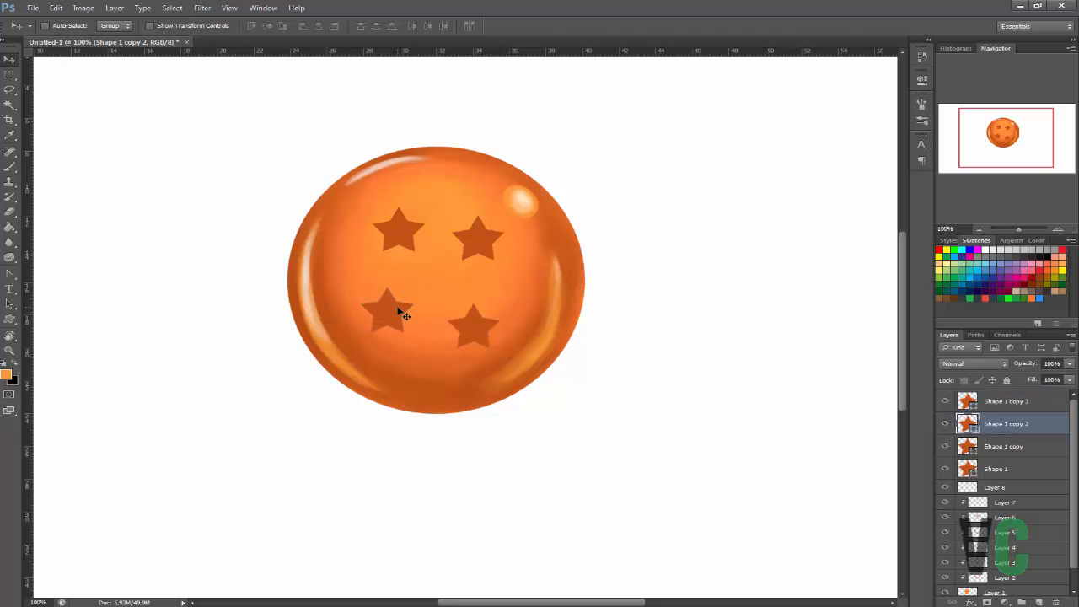
pyautogui.keyDown('shift'); pyautogui.click(999, 475); pyautogui.keyUp('shift')
pyautogui.keyDown('shift'); pyautogui.click(1006, 409); pyautogui.keyUp('shift')
pyautogui.keyDown('shift'); pyautogui.click(1003, 469); pyautogui.keyUp('shift')
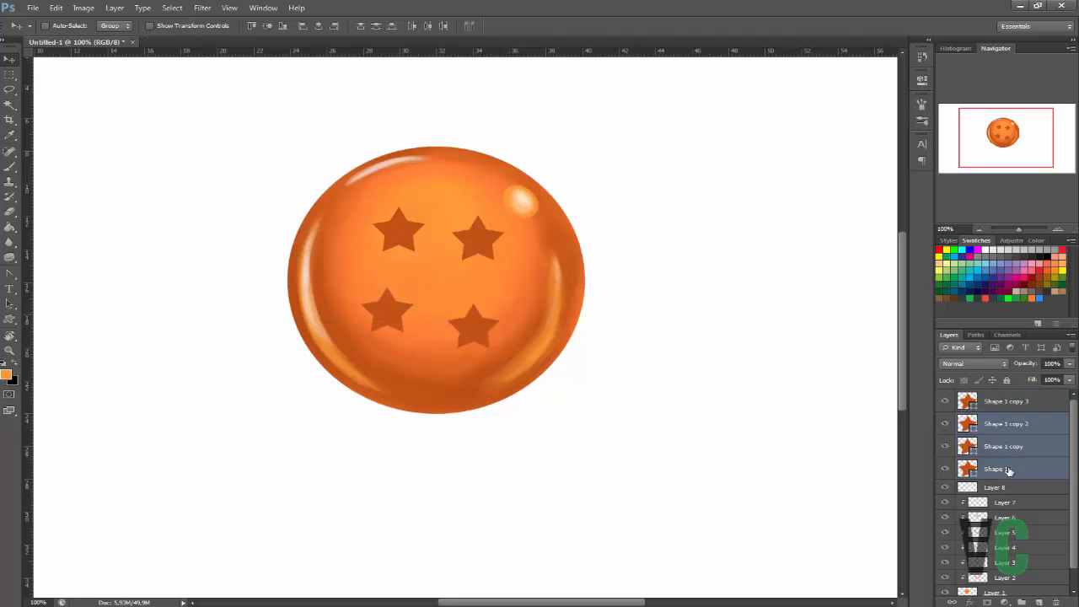
pyautogui.rightClick(1008, 470)
pyautogui.click(977, 324)
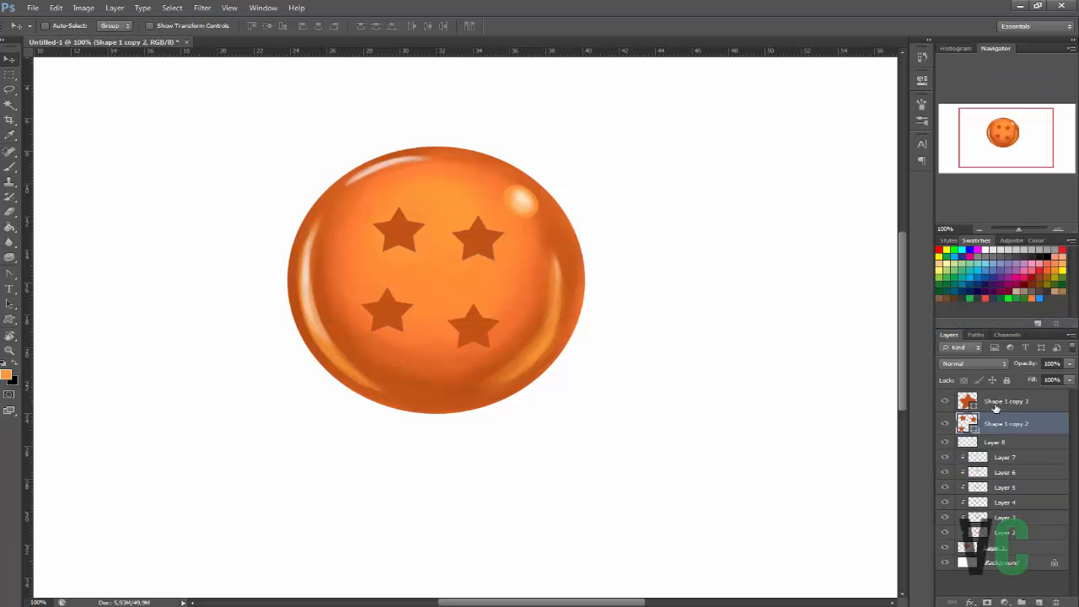
pyautogui.keyDown('shift'); pyautogui.click(995, 407); pyautogui.keyUp('shift')
pyautogui.rightClick(995, 408)
pyautogui.click(906, 466)
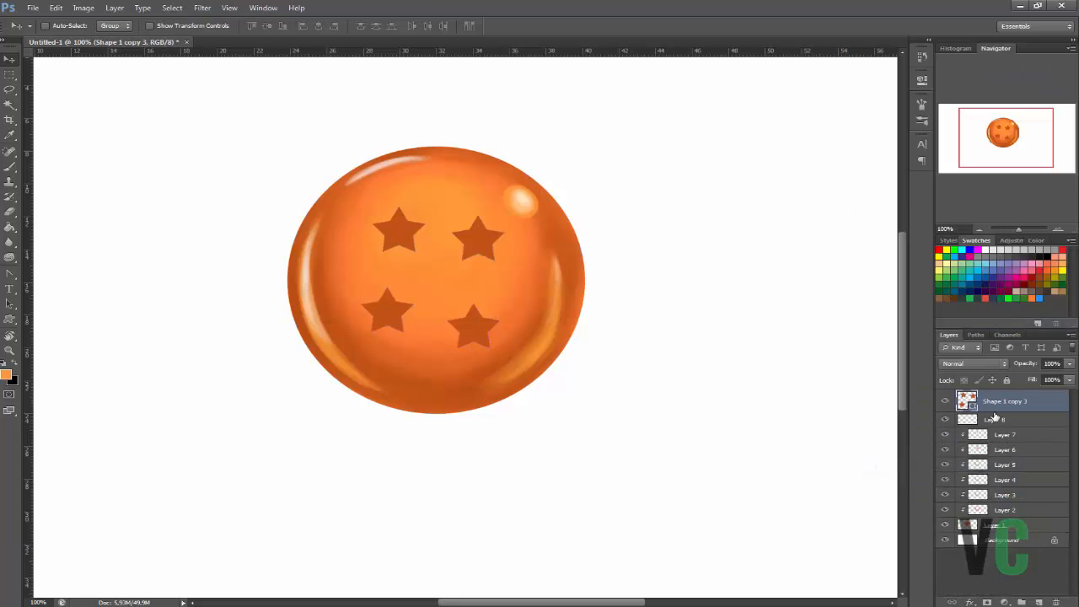
# Place the merged star layer between Layer 8 and Layer 7, clipped to the sphere with the shading layers.
pyautogui.moveTo(1000, 403); pyautogui.dragTo(1007, 460)
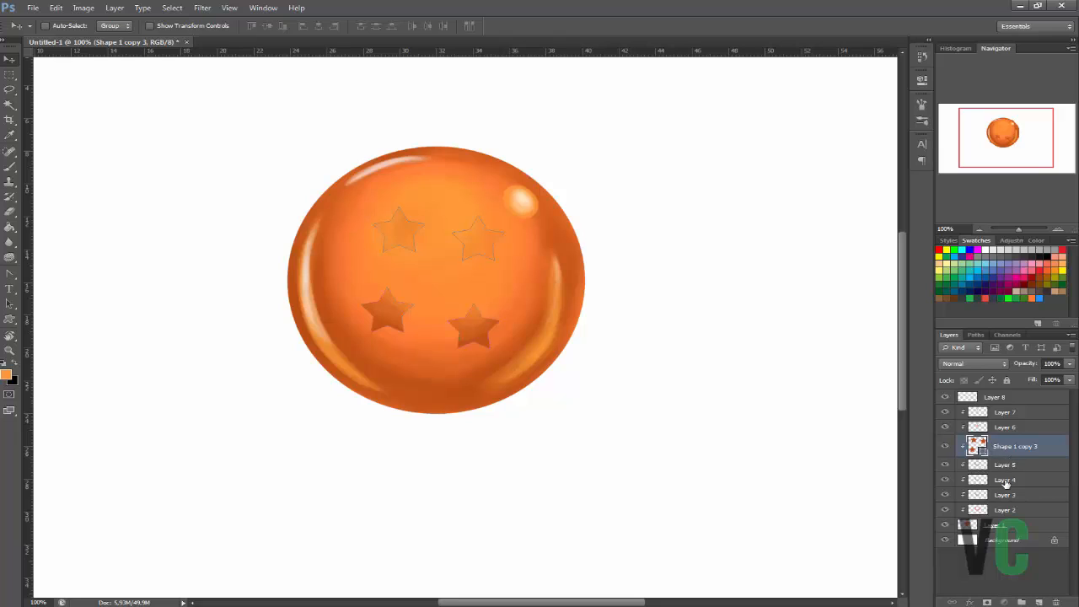
pyautogui.click(1005, 481)
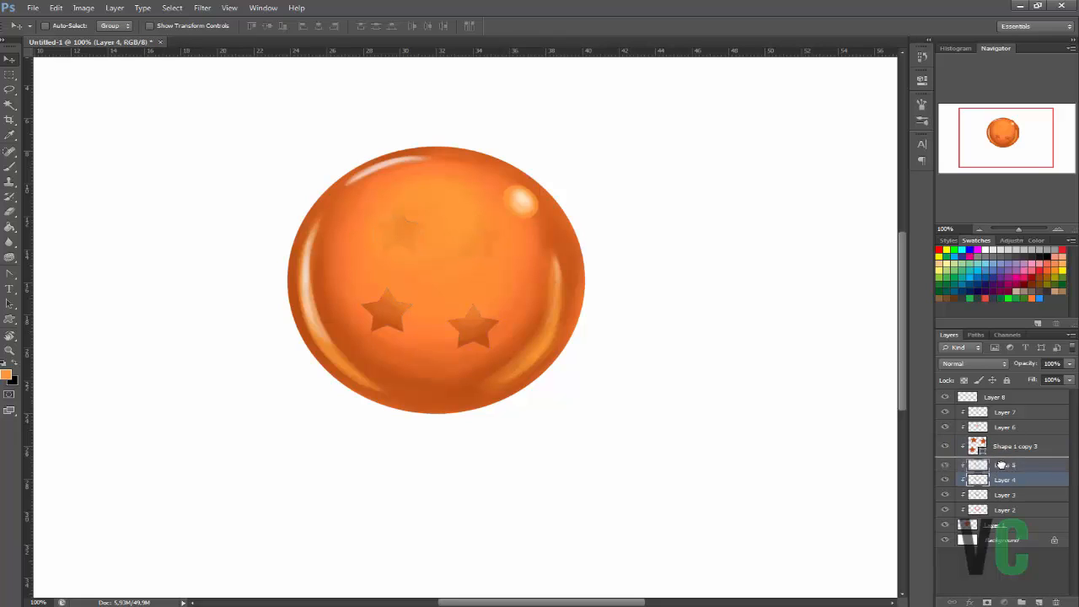
pyautogui.click(1002, 451)
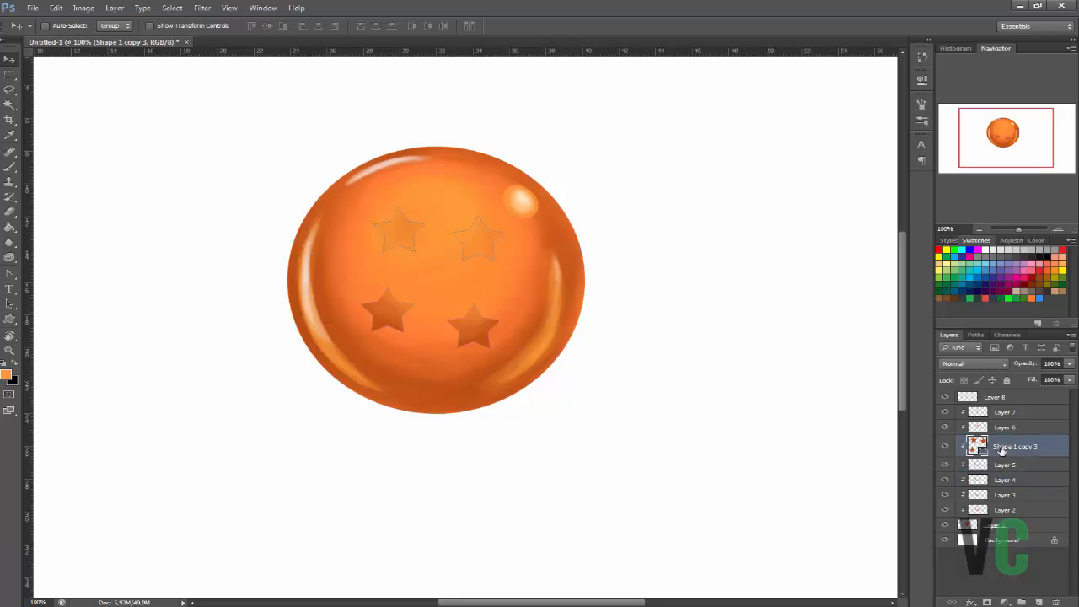
pyautogui.click(997, 464)
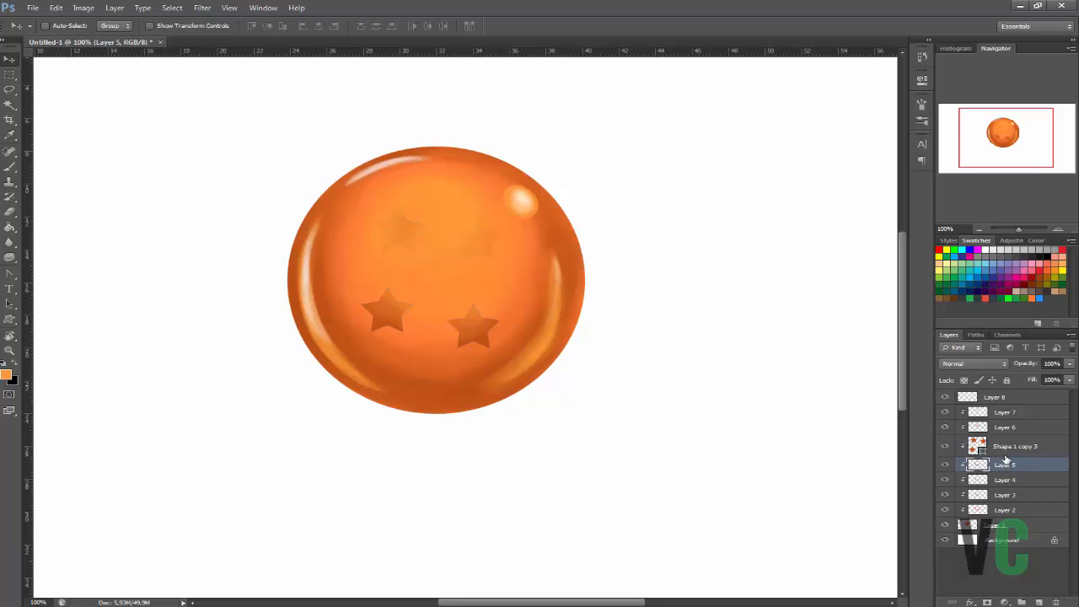
pyautogui.click(1004, 450)
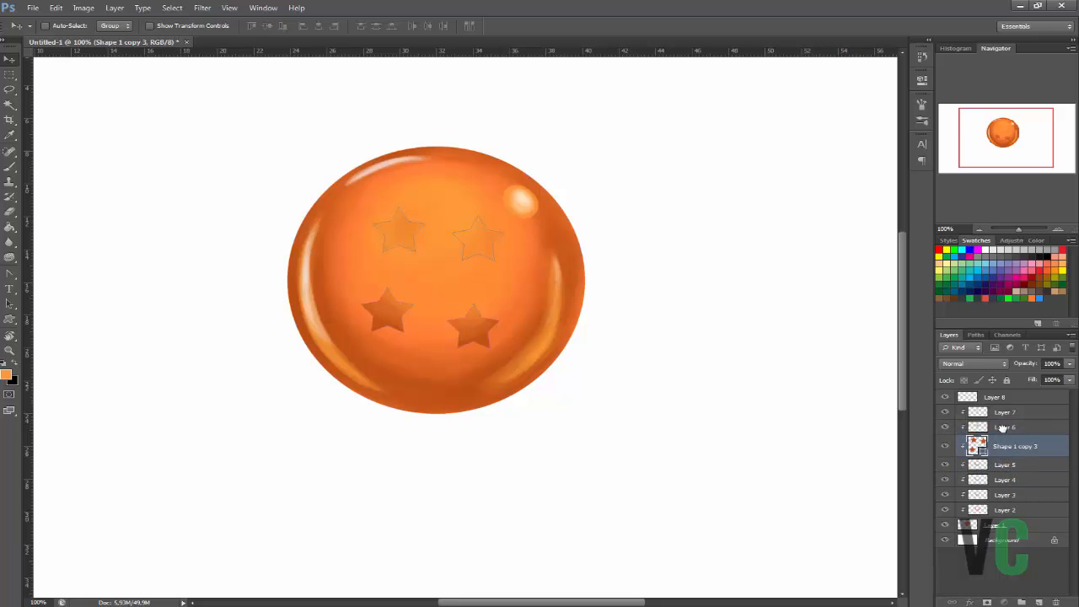
pyautogui.moveTo(1001, 446); pyautogui.dragTo(1009, 419)
pyautogui.click(1012, 413)
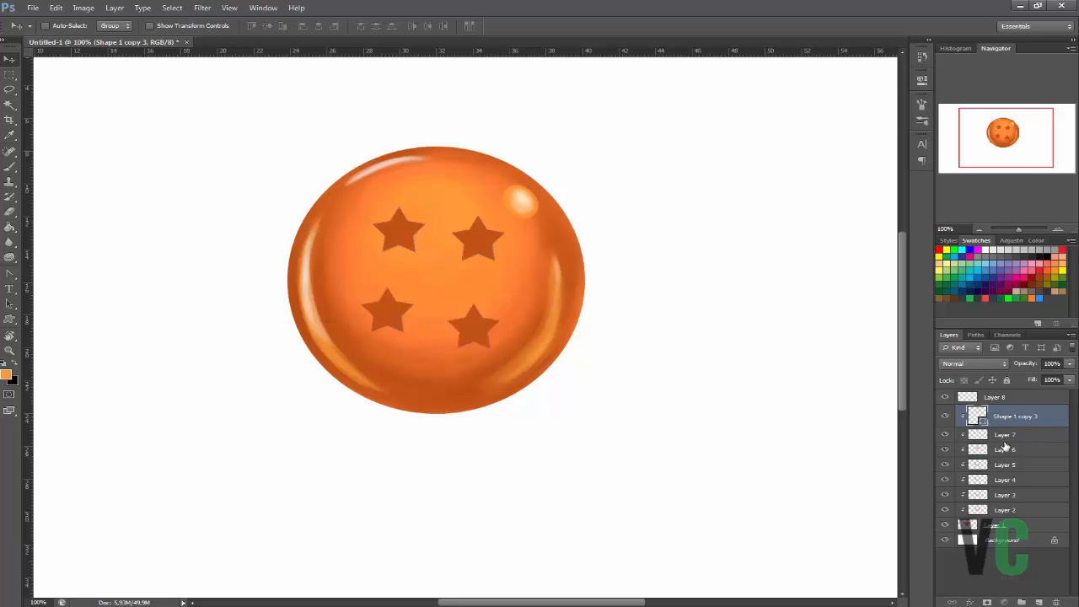
# Lower the merged star layer's opacity to about 75%.
pyautogui.click(1003, 438)
pyautogui.click(980, 415)
pyautogui.click(1036, 383)
pyautogui.moveTo(1066, 380); pyautogui.dragTo(1043, 379)
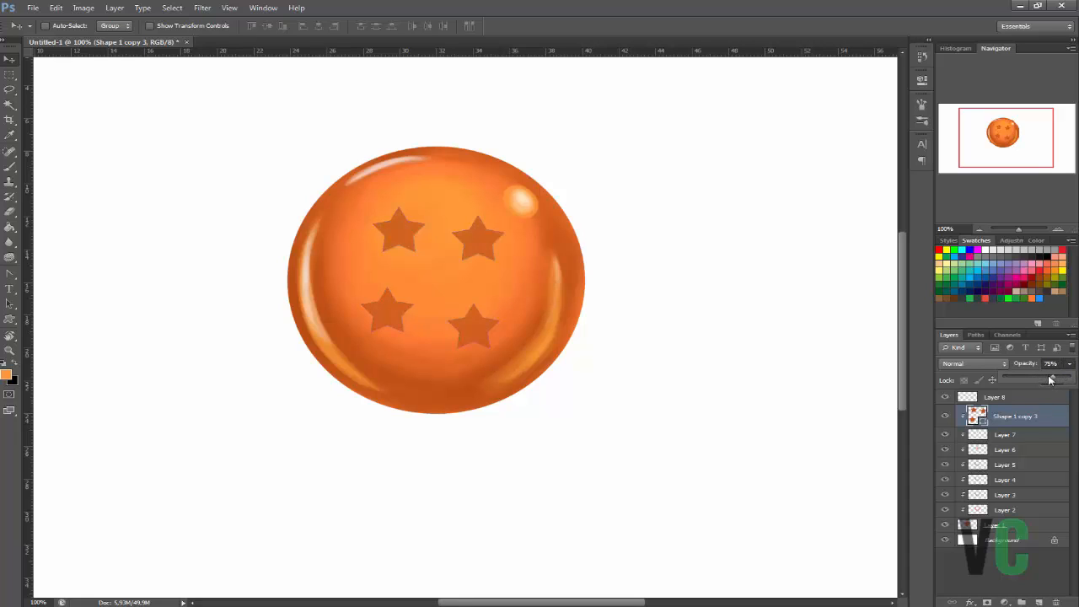
# Add new empty layers above Layer 2, delete the extra Layer 11, and move Layer 10 directly above the star layer.
pyautogui.click(987, 494)
pyautogui.click(995, 509)
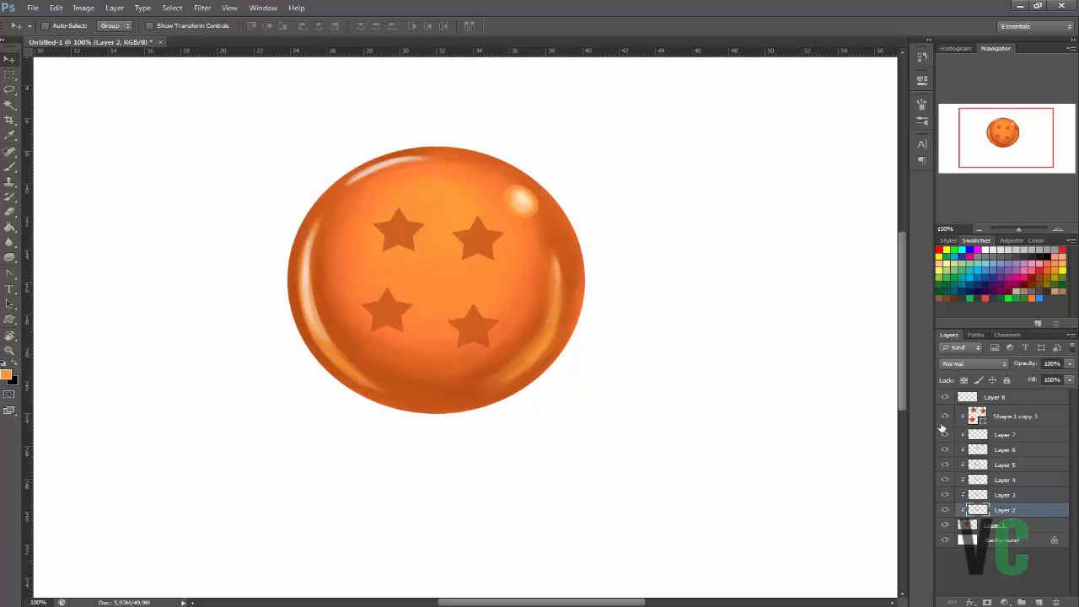
pyautogui.press('b')
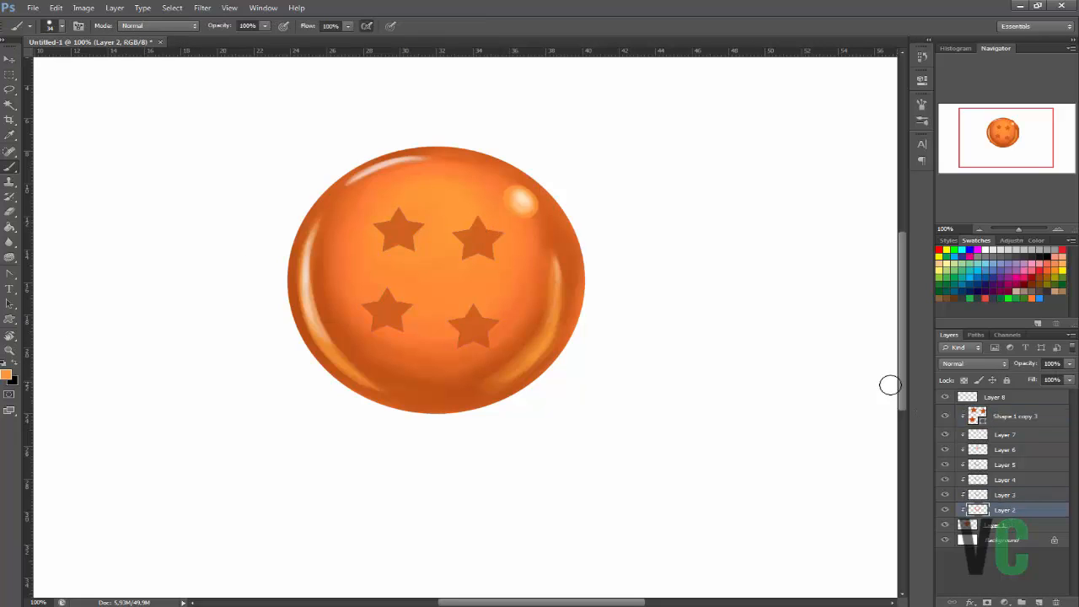
pyautogui.click(1038, 601)
pyautogui.click(1038, 601)
pyautogui.click(1039, 601)
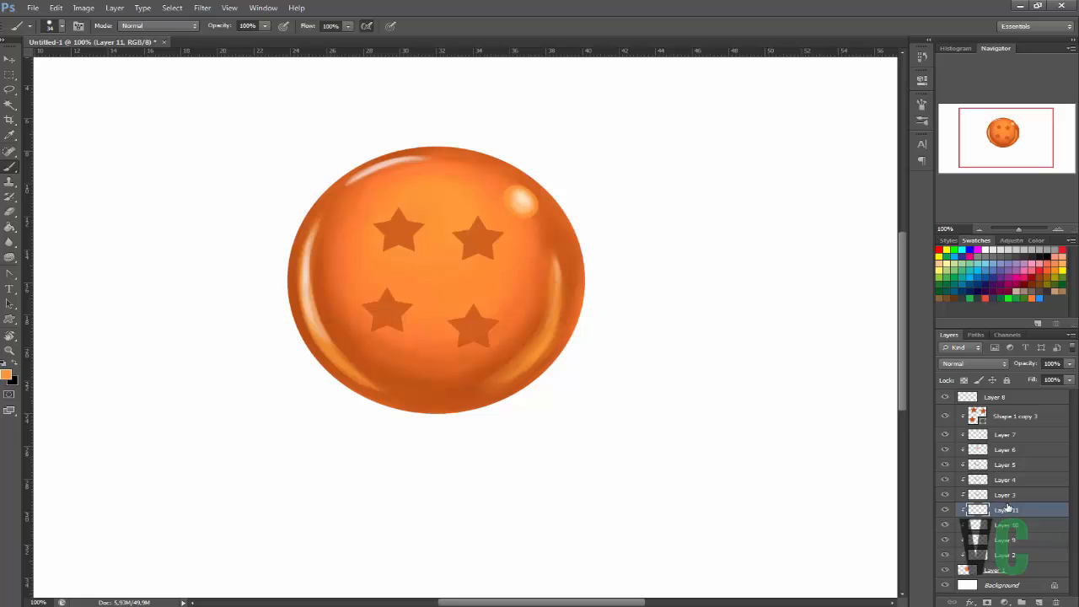
pyautogui.press('Delete')
pyautogui.moveTo(1008, 509); pyautogui.dragTo(1014, 397)
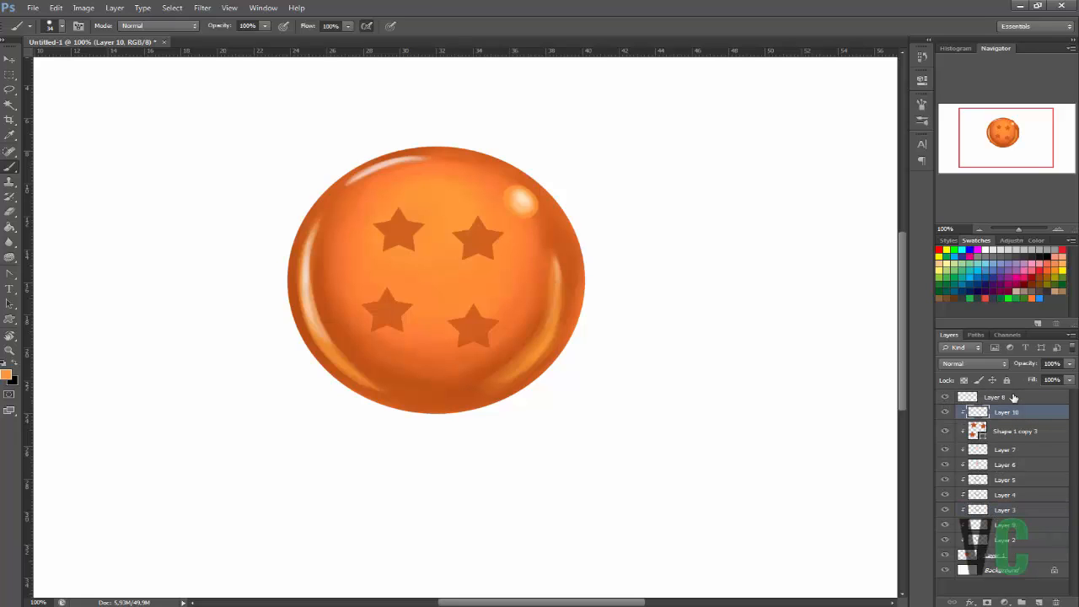
# Set the brush size to 133 px and paint soft orange over the stars on Layer 10 to fade the upper ones.
pyautogui.rightClick(428, 255)
pyautogui.click(513, 284)
pyautogui.click(451, 197)
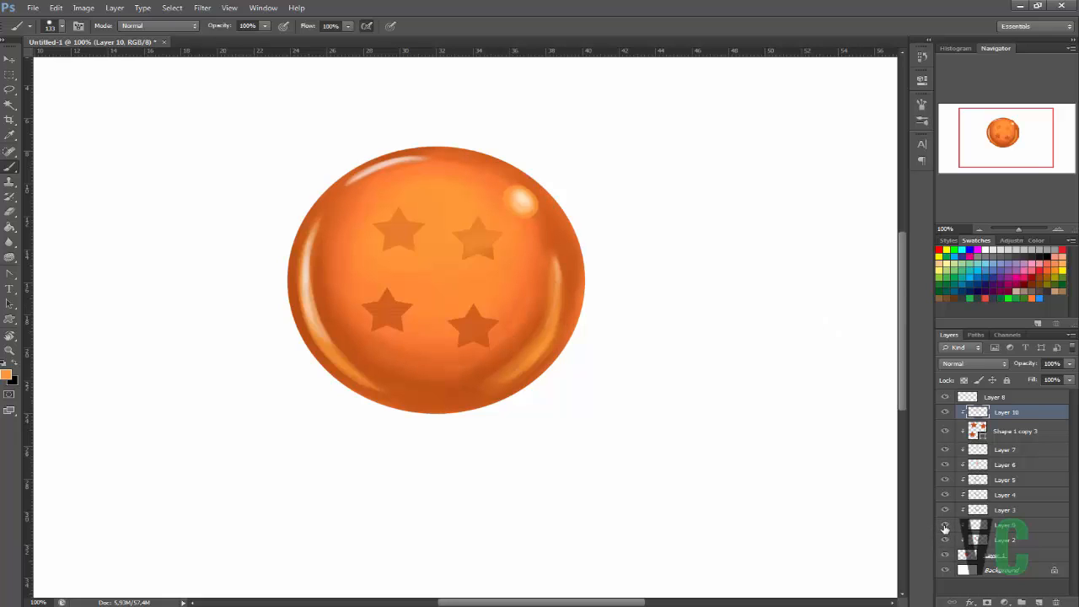
# Show Layer 5, set the foreground colour to dark orange #9d400c, and add a new layer above Layer 5.
pyautogui.click(983, 482)
pyautogui.click(945, 480)
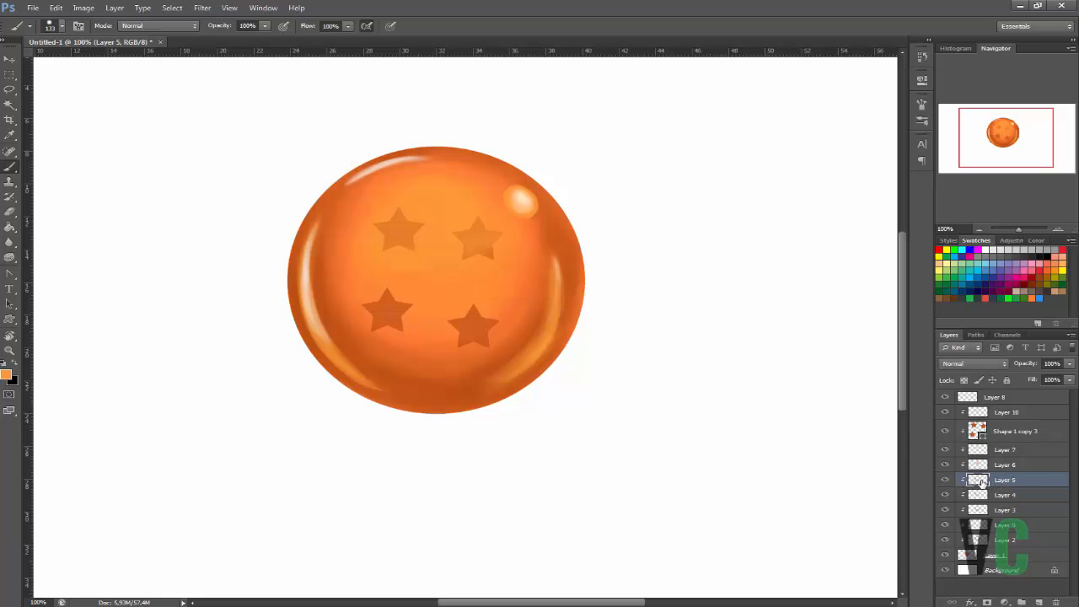
pyautogui.press('i')
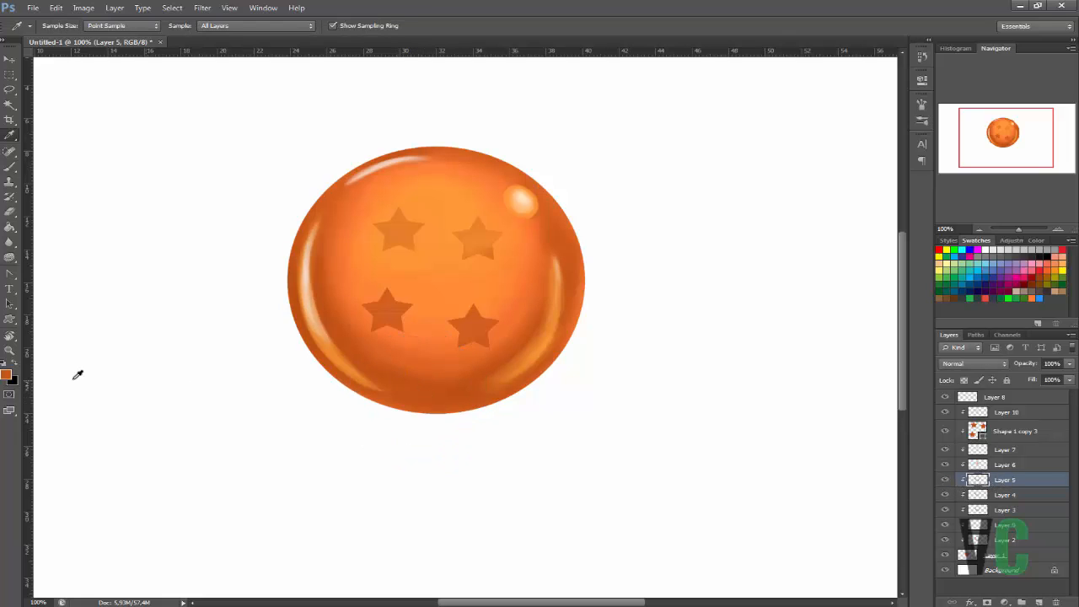
pyautogui.click(6, 374)
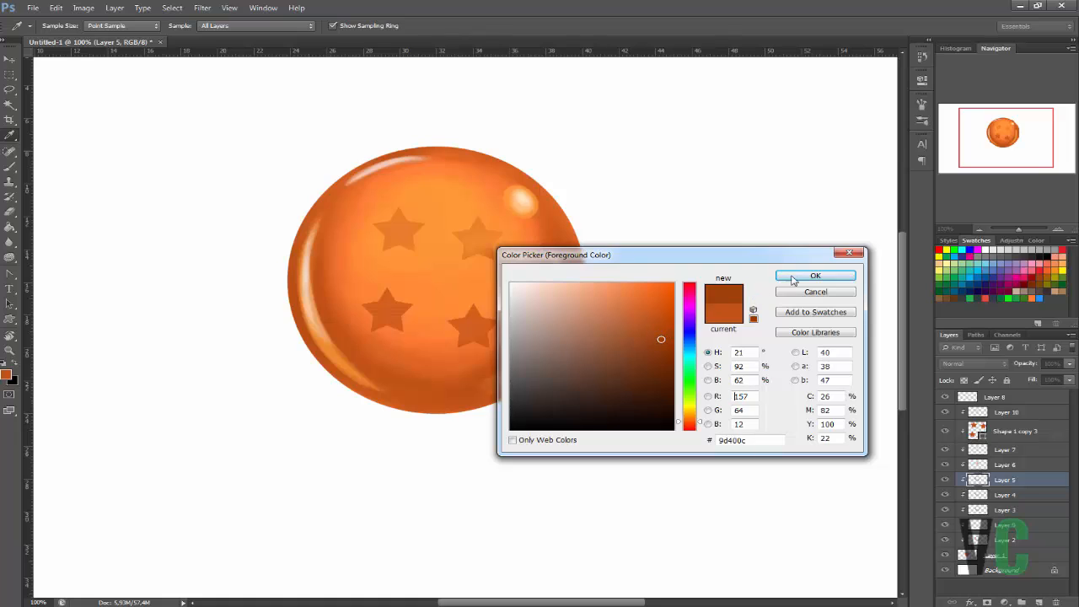
pyautogui.click(796, 278)
pyautogui.click(1039, 601)
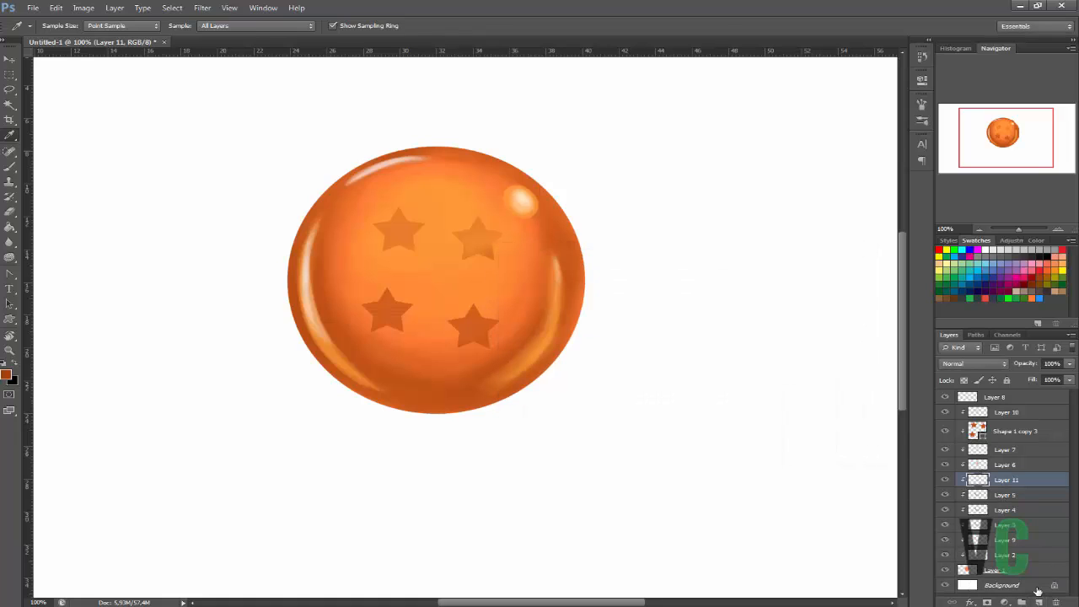
# Paint darker shading around the sphere's rim on Layer 11 with an 80 px brush, cleaning it up with the Eraser.
pyautogui.press('b')
pyautogui.rightClick(332, 333)
pyautogui.click(395, 360)
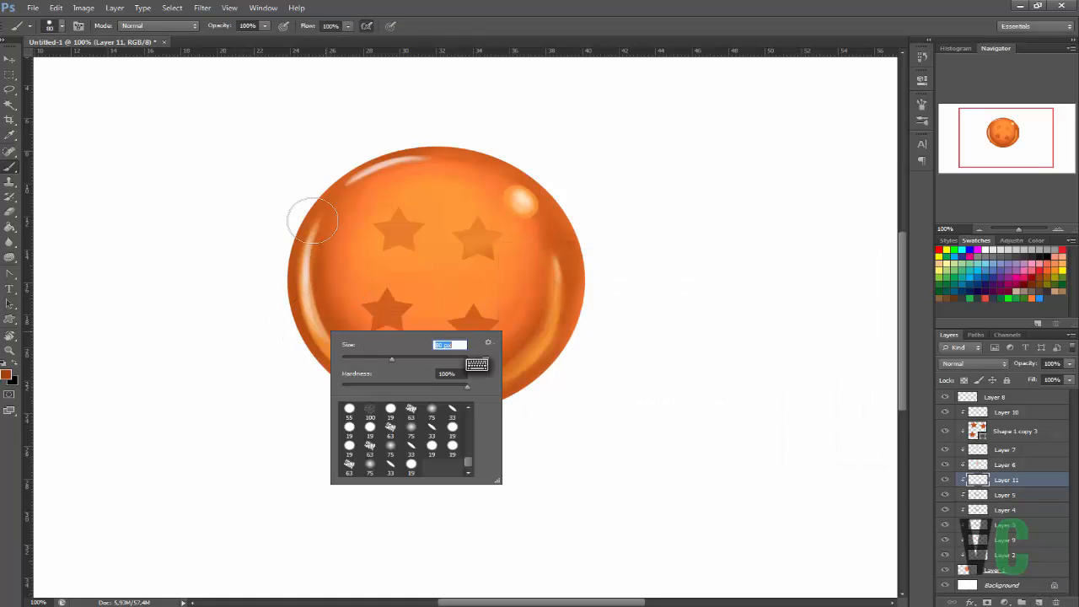
pyautogui.moveTo(312, 220)
pyautogui.mouseDown()
pyautogui.moveTo(311, 194)
pyautogui.moveTo(278, 268)
pyautogui.moveTo(337, 369)
pyautogui.mouseUp()
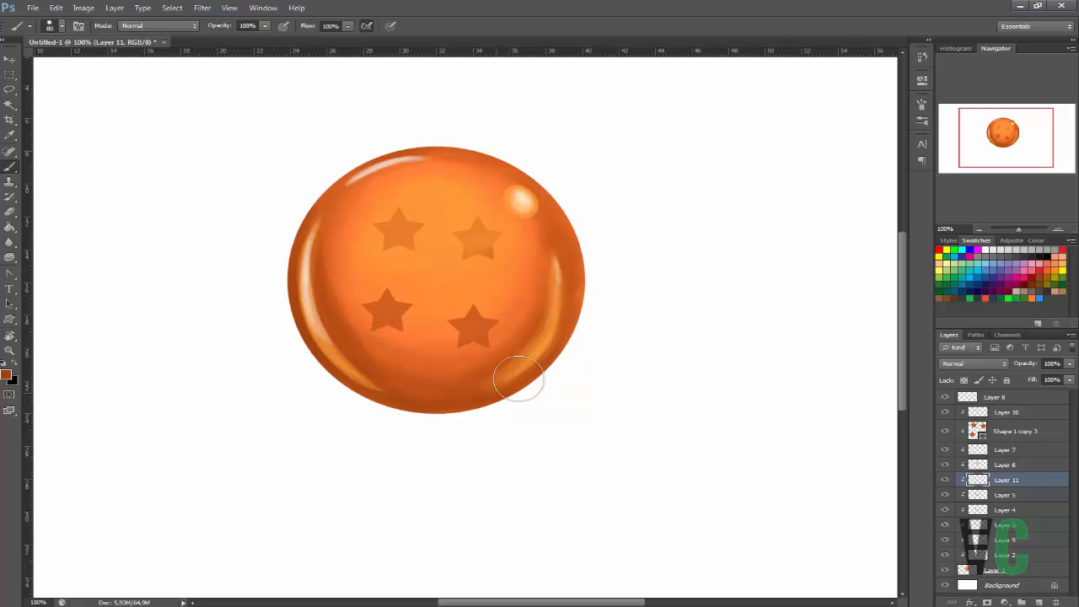
pyautogui.press('e')
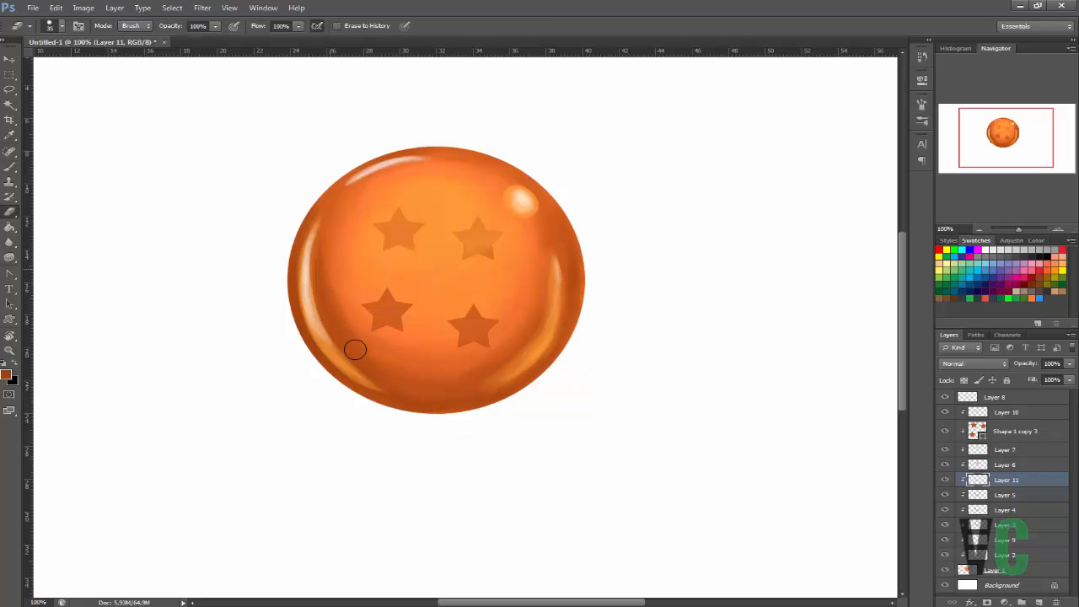
pyautogui.press('b')
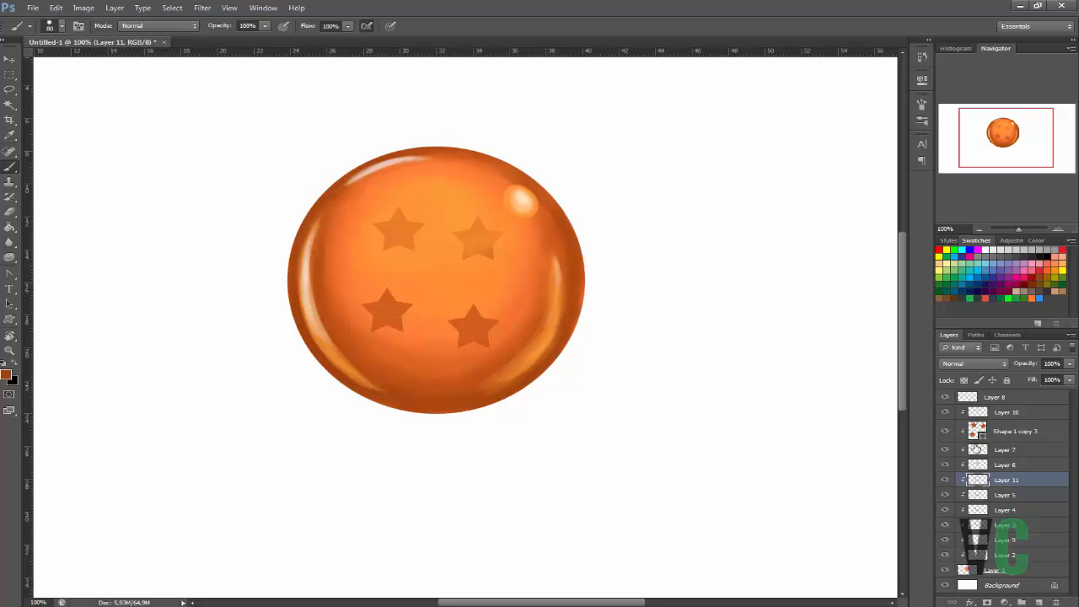
# Check Layer 8 by toggling its visibility and make it the active layer.
pyautogui.click(943, 396)
pyautogui.click(943, 396)
pyautogui.click(999, 398)
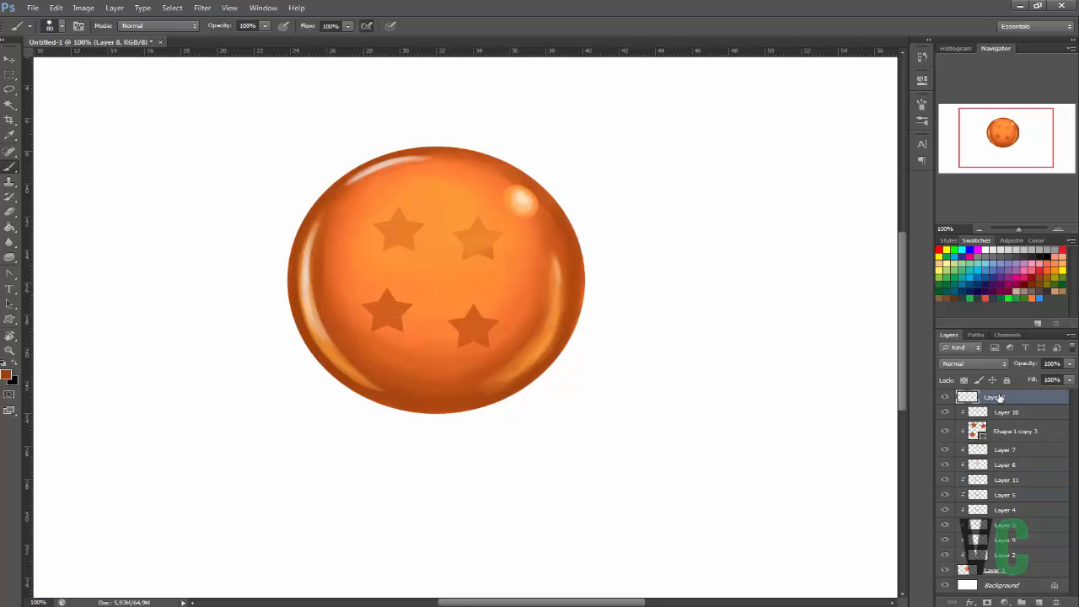